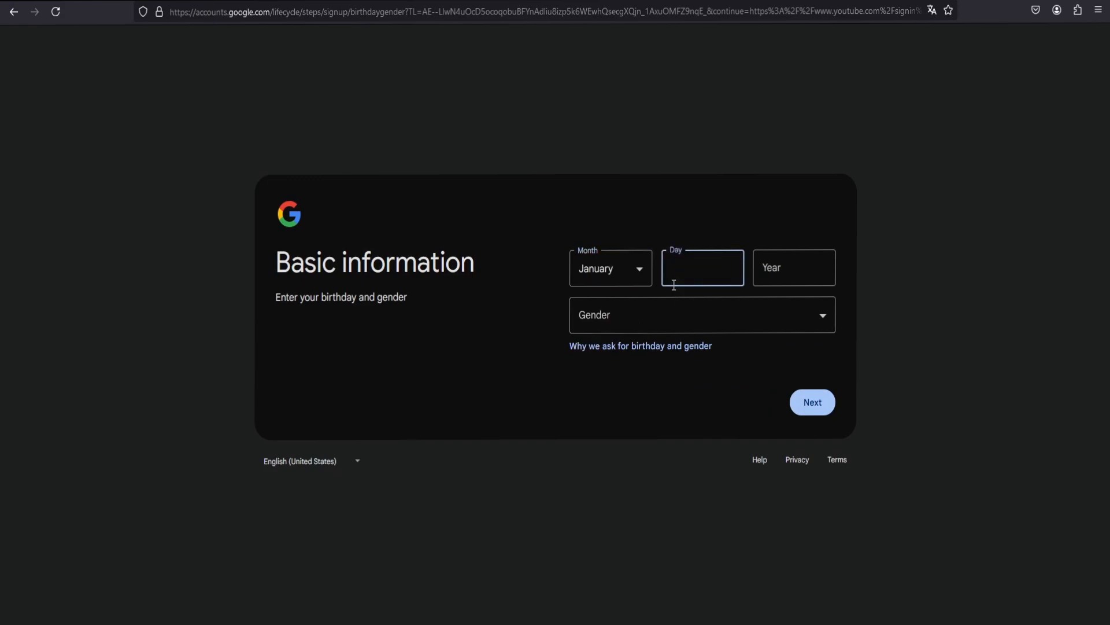
- Enter a January 1, 2000 birthday and Male as the gender
text(1)
click(781, 271)
text(2000)
click(665, 316)
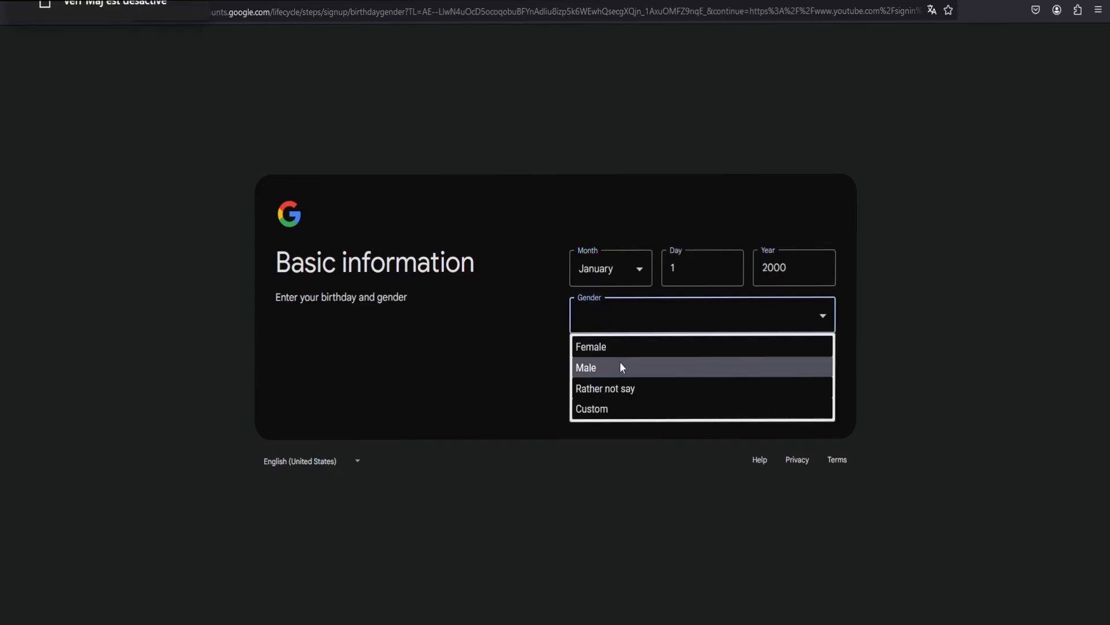
click(620, 364)
click(812, 402)
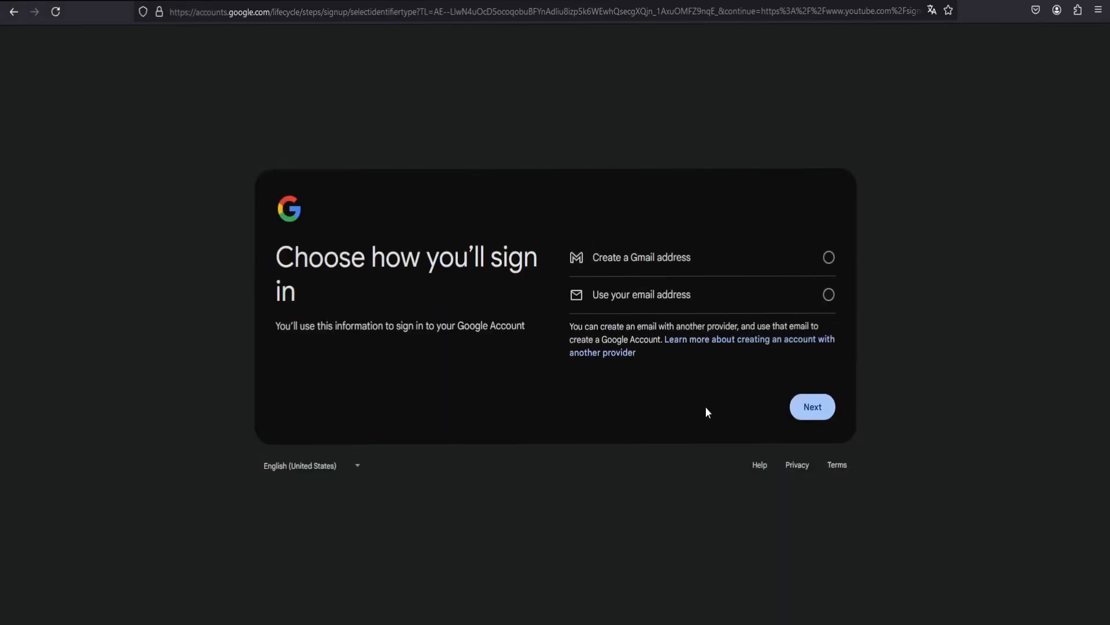
- Choose to create a new Gmail address and submit the chosen username
click(828, 258)
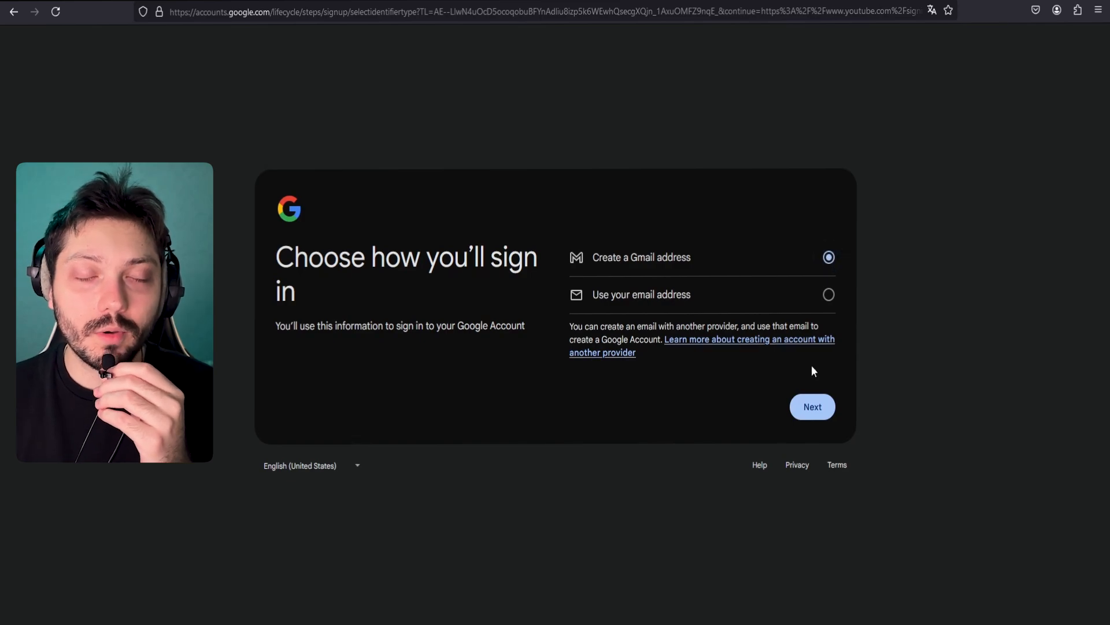
click(812, 405)
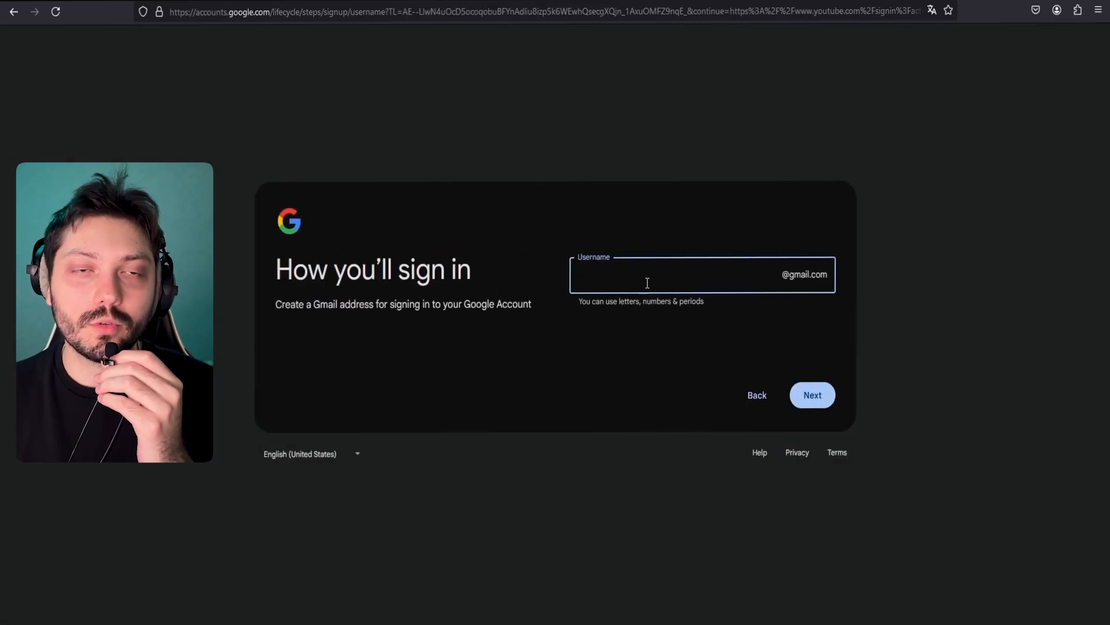
key(Caps_Lock)
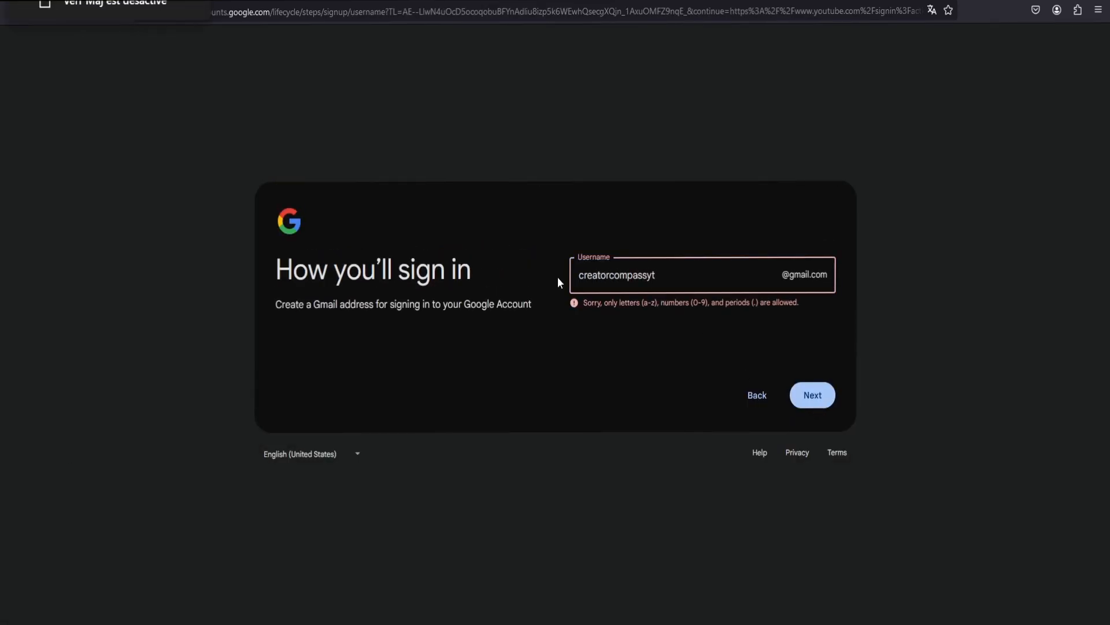
click(797, 394)
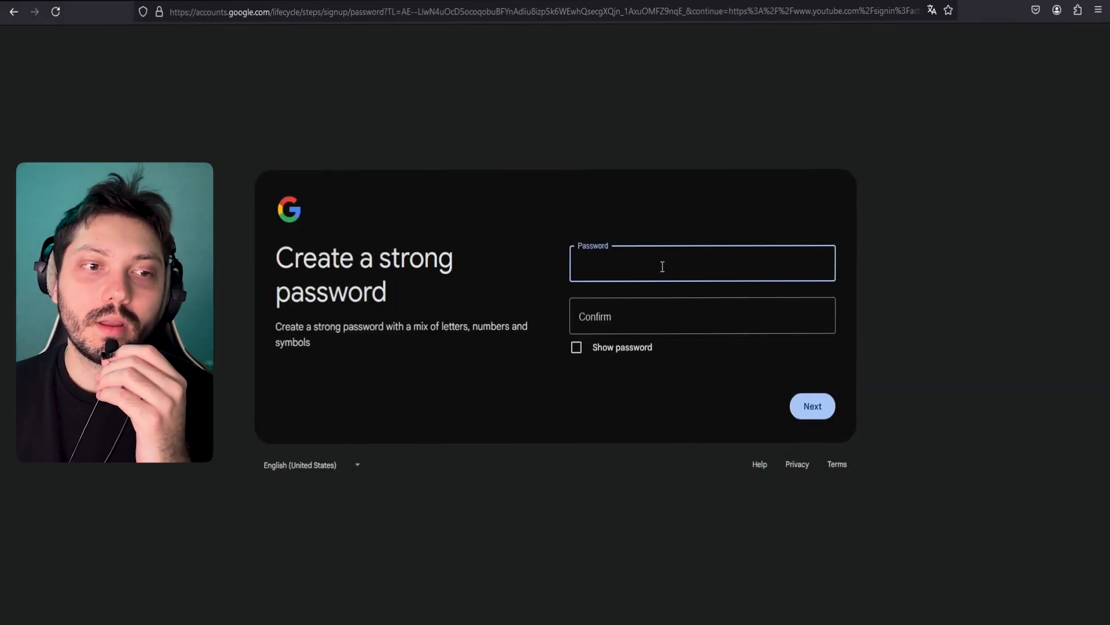
- Set and confirm the new account password
text(••••••••••••)
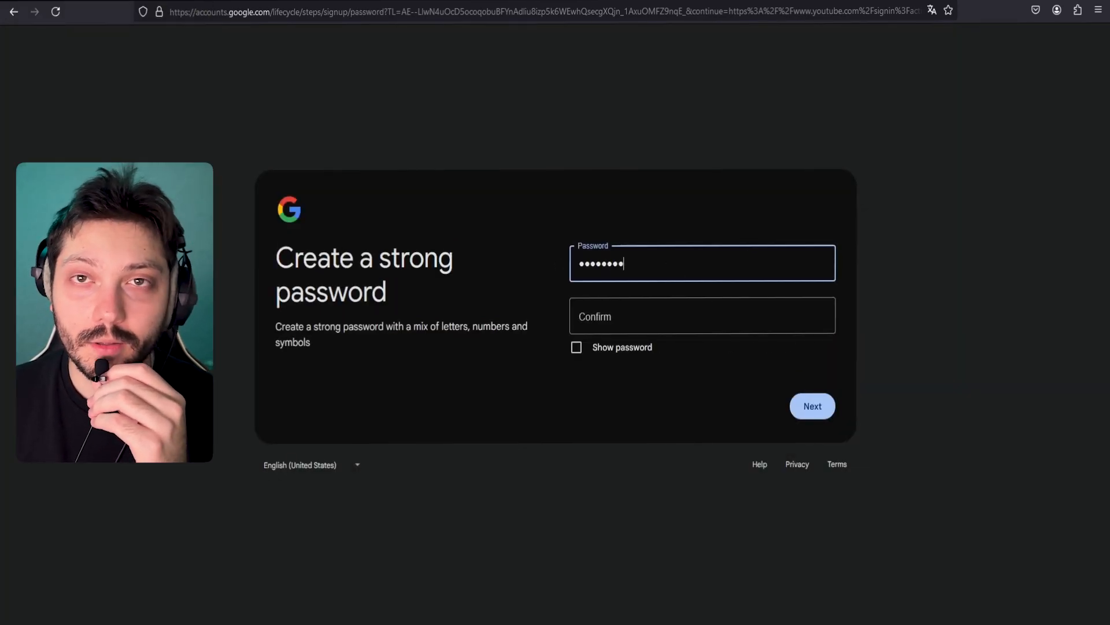
text(•••)
key(Caps_Lock)
key(Tab)
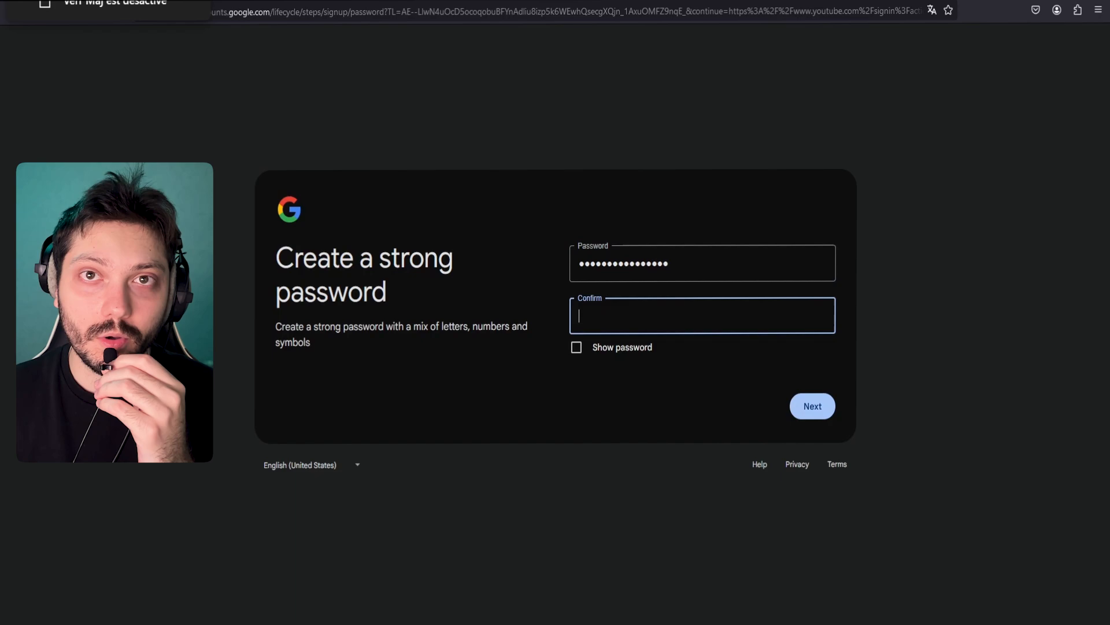
text(•••••••••••••••)
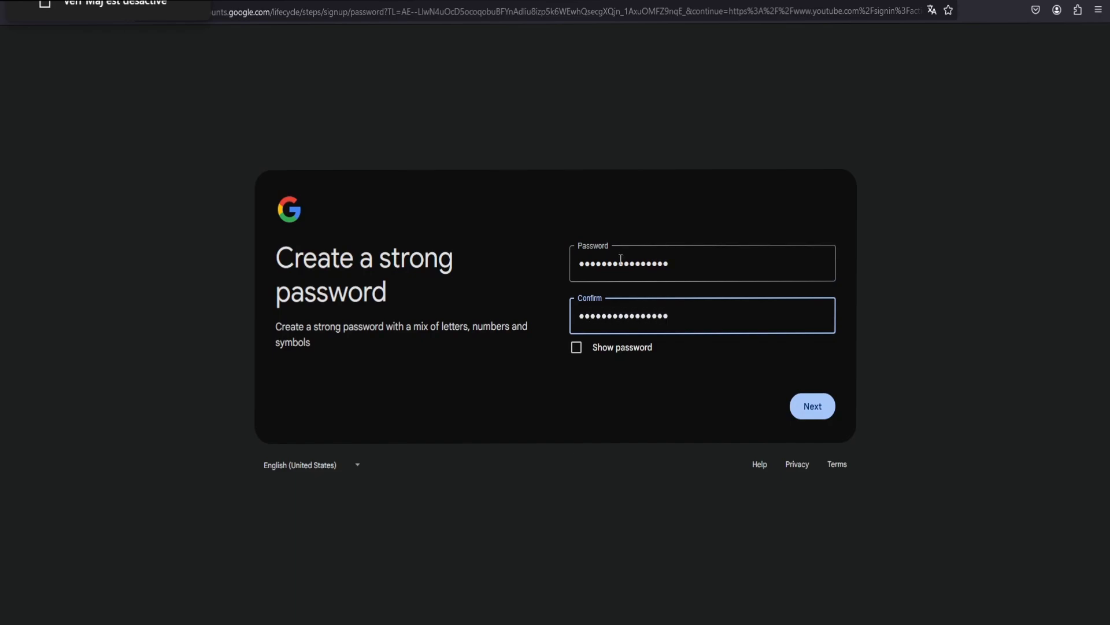
click(811, 406)
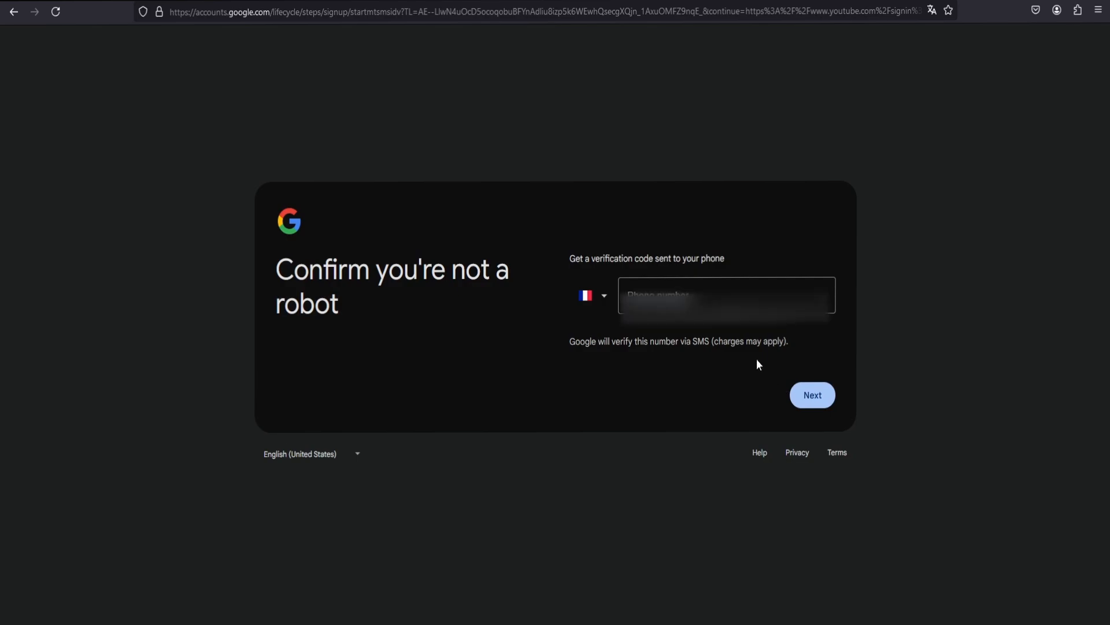
- Enter the phone number and request a verification text message
click(716, 299)
key(Caps_Lock)
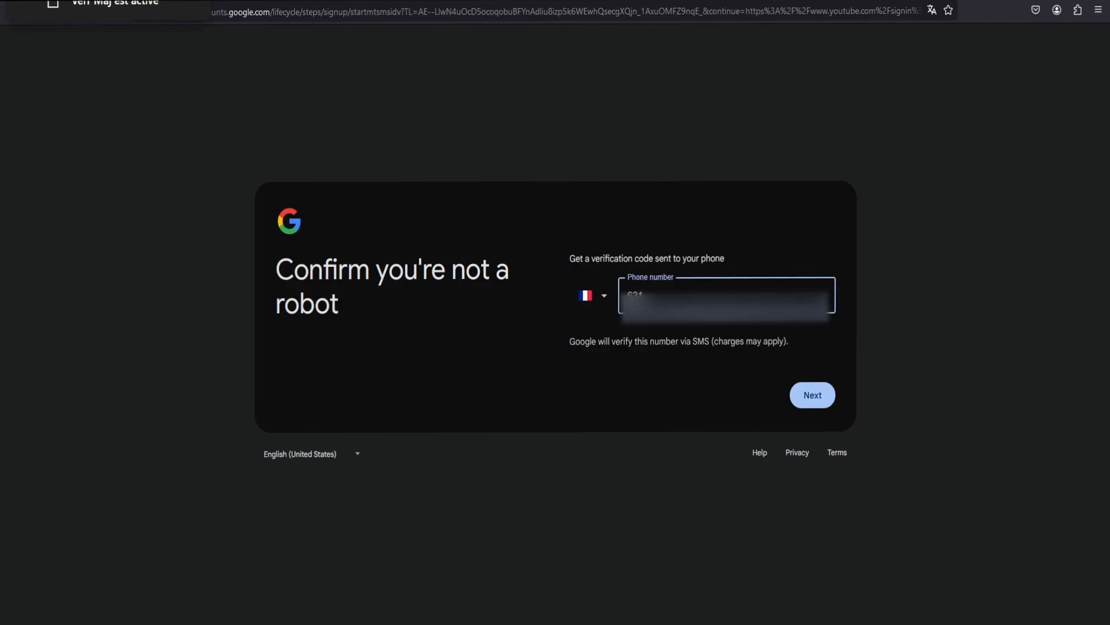
click(821, 401)
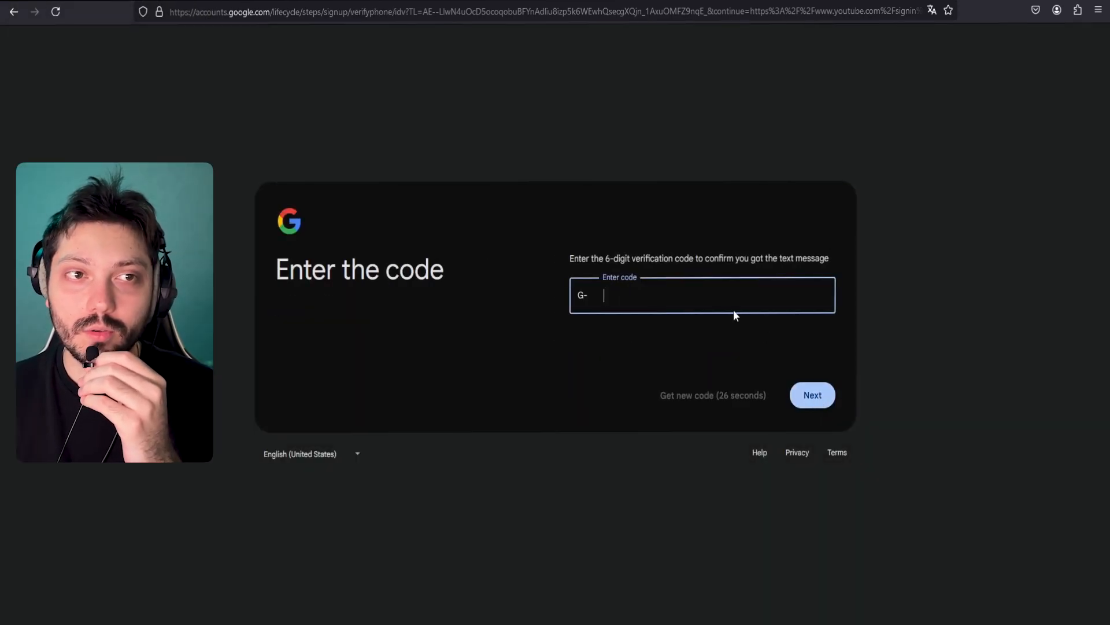
- Enter the six-digit verification code from the SMS
key(Caps_Lock)
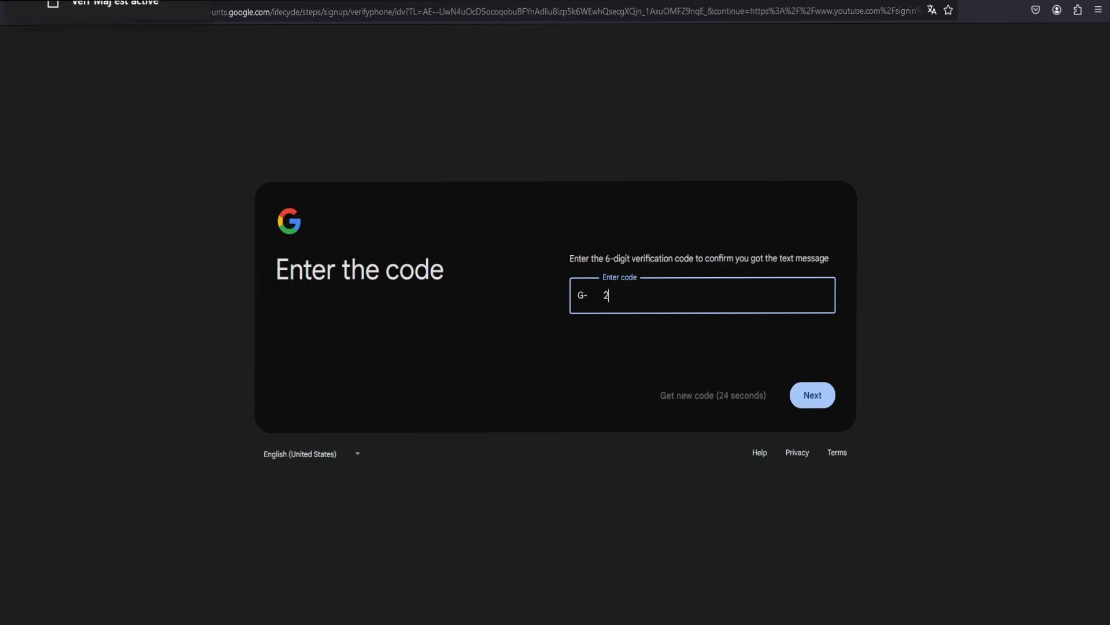
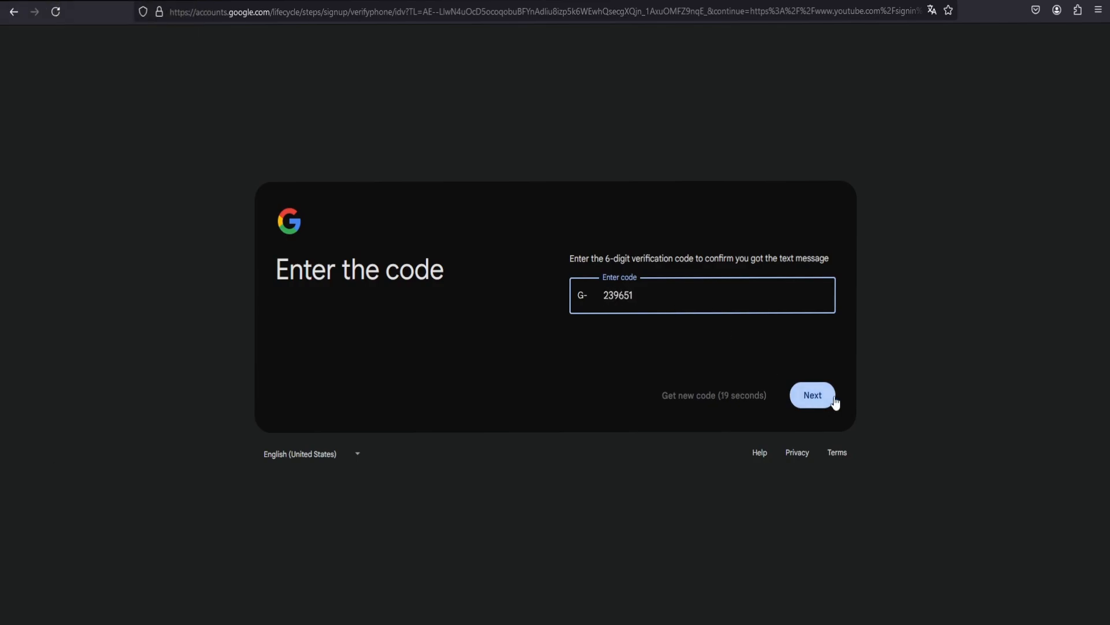
click(833, 398)
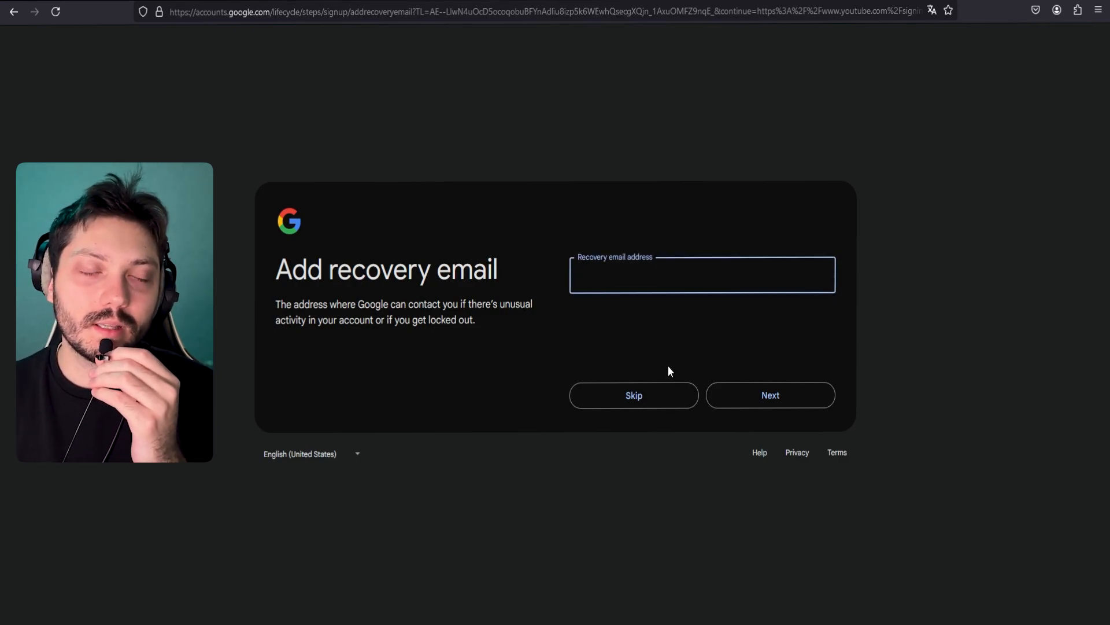
- Skip the recovery email and phone, and accept the reviewed account info
click(643, 396)
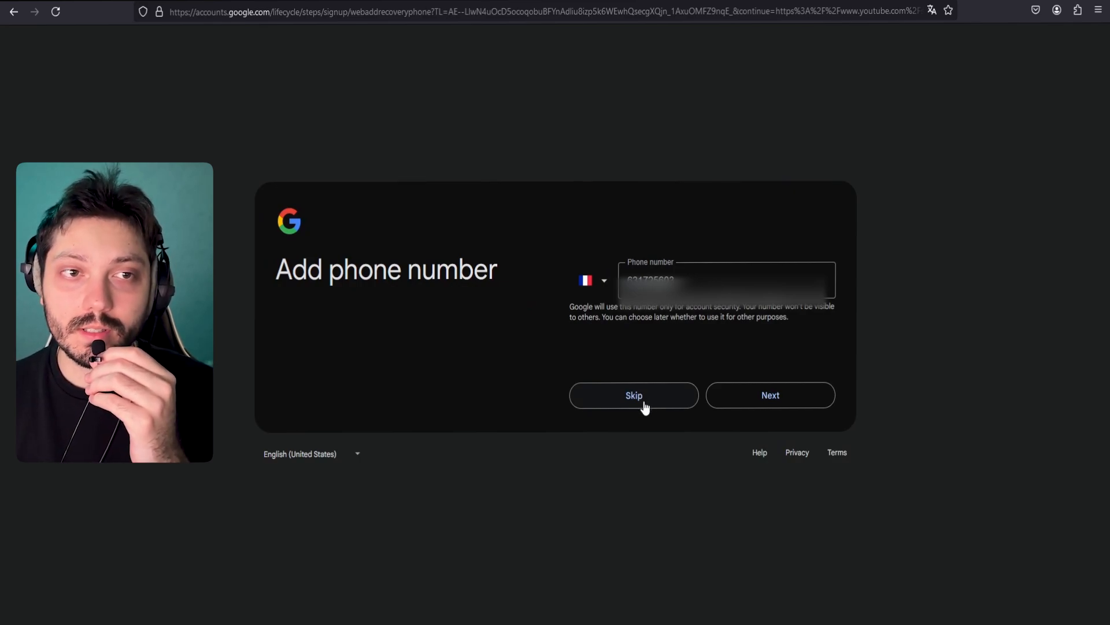
click(643, 399)
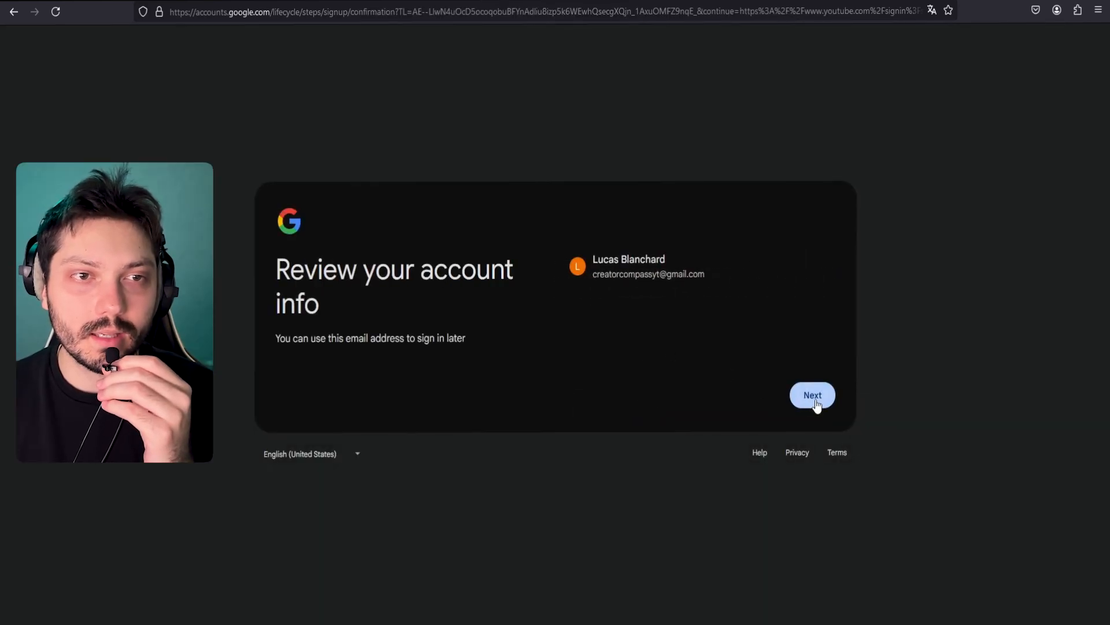
click(815, 399)
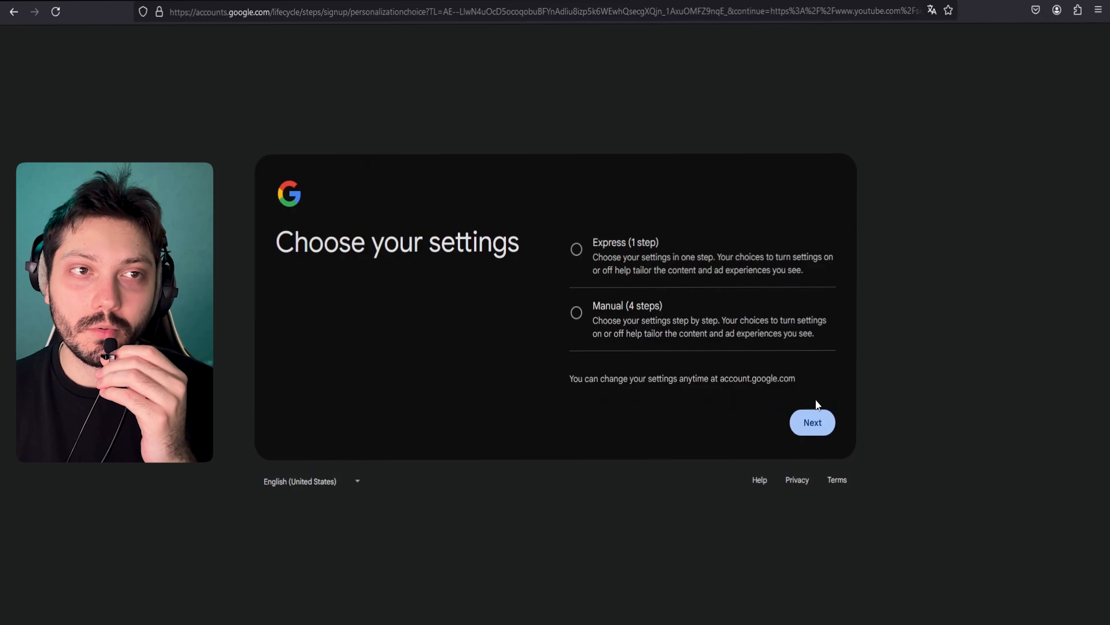
- Choose Express personalization settings, accept and confirm them, and agree to the Privacy and Terms
click(579, 249)
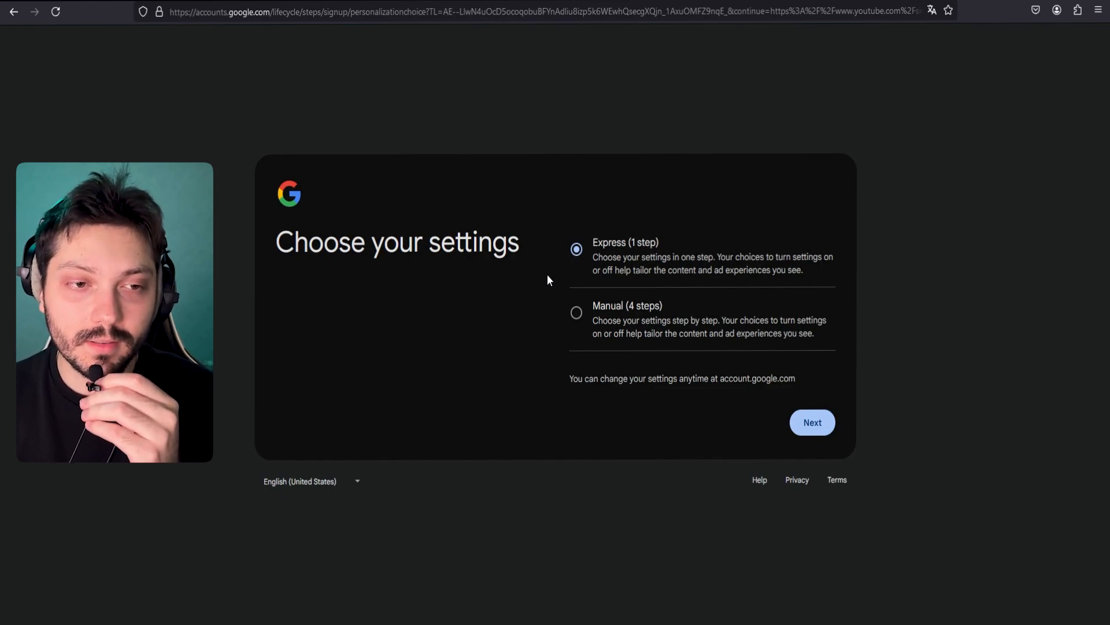
click(813, 423)
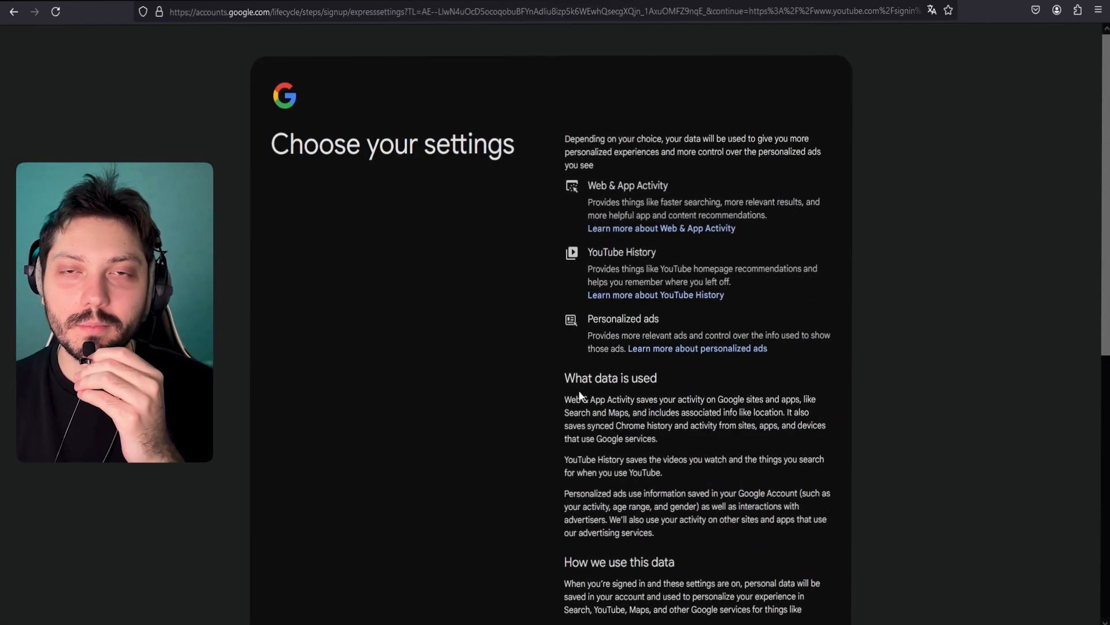
scroll(580, 395, down, 8)
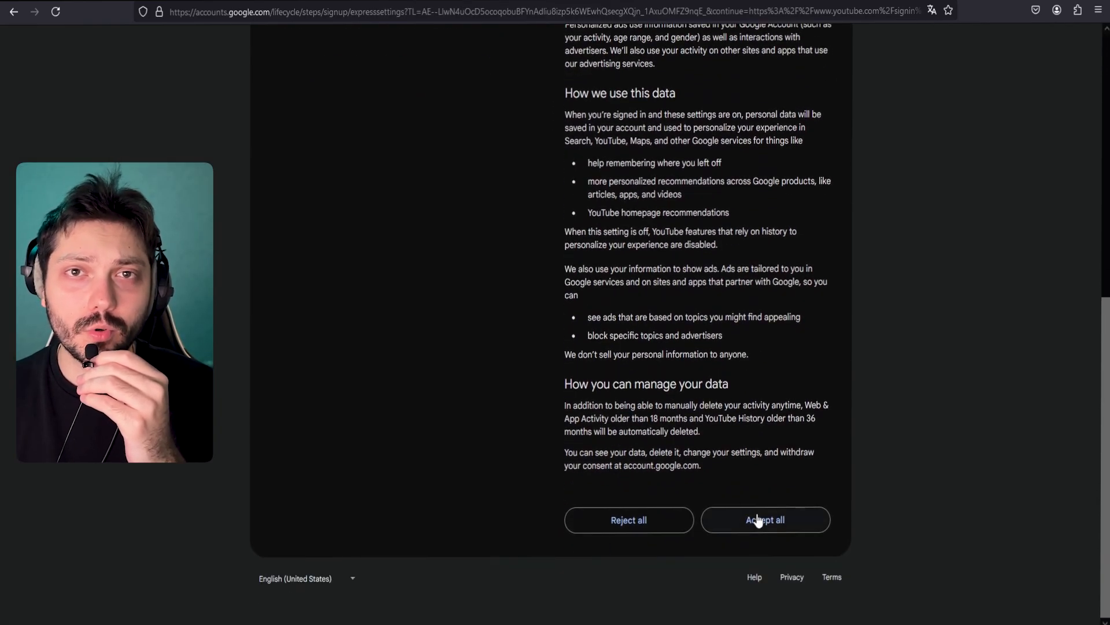
click(756, 519)
scroll(751, 508, down, 10)
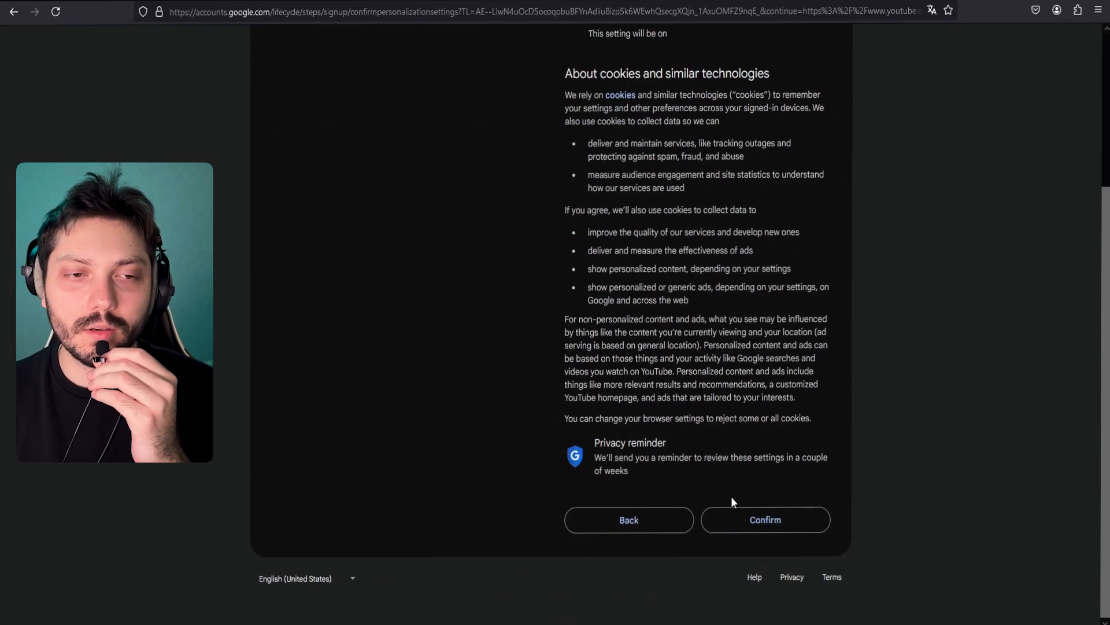
click(756, 517)
scroll(759, 521, down, 6)
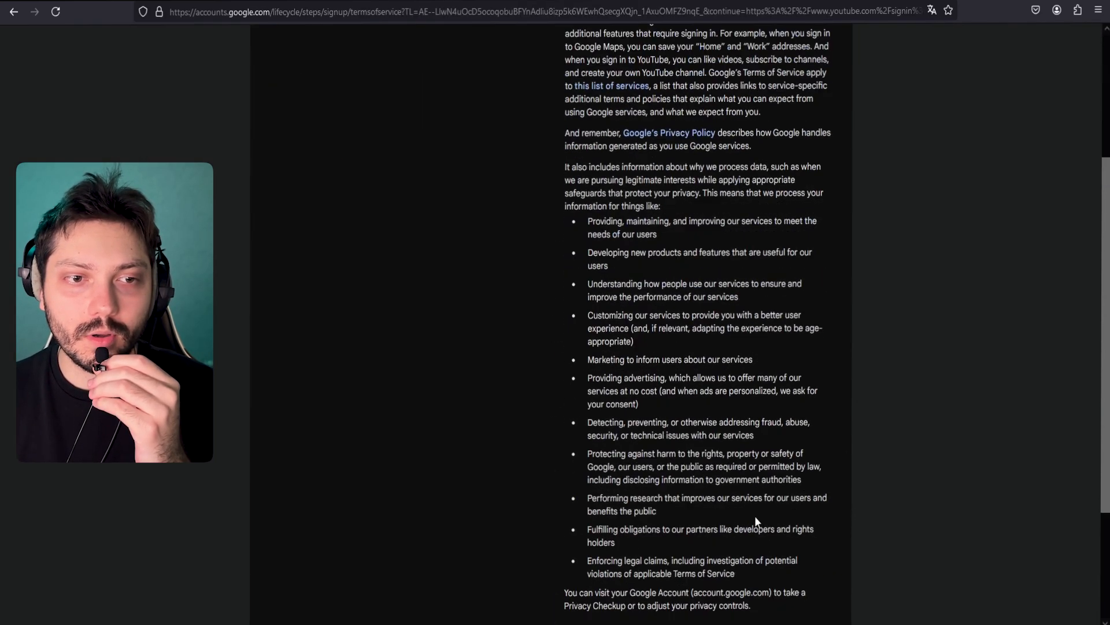
click(808, 520)
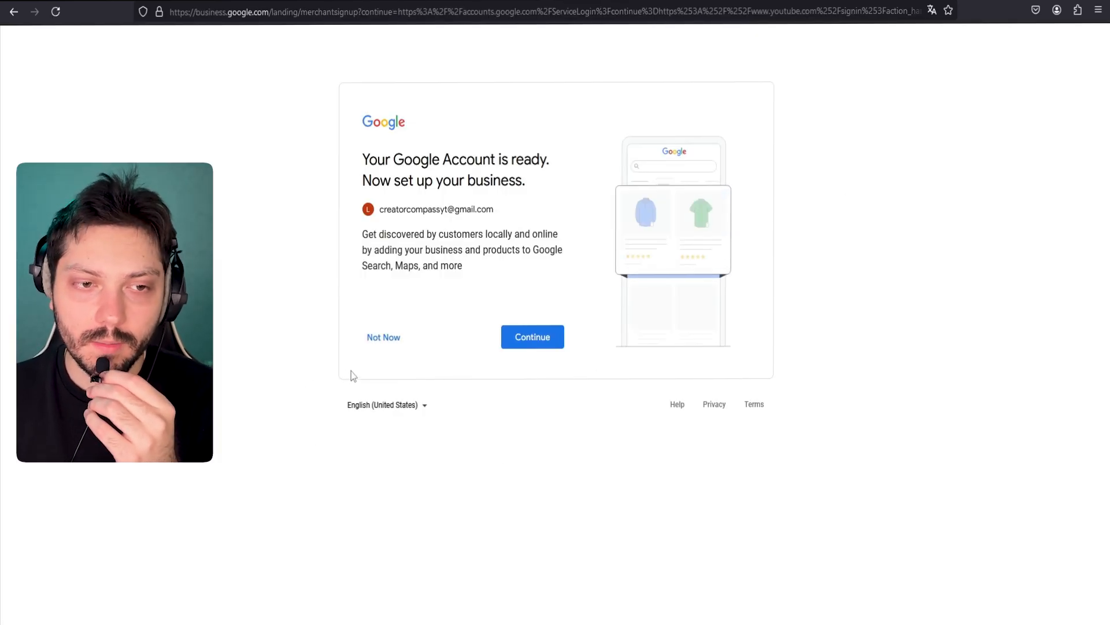
- Decline business setup, postpone service linking a week, and start creating a channel
click(392, 343)
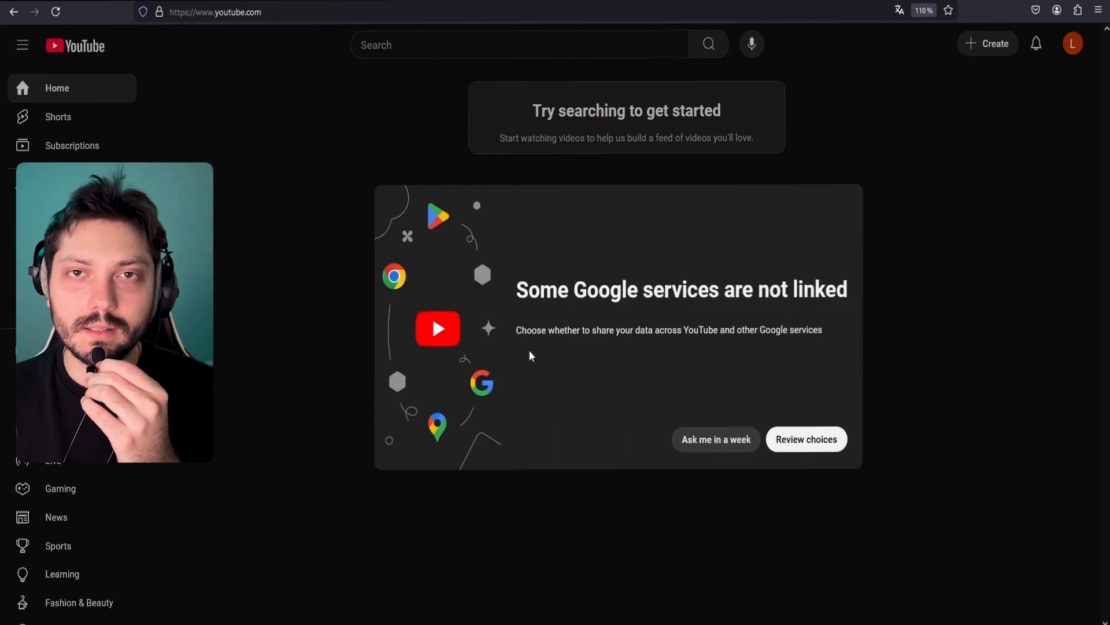
click(742, 447)
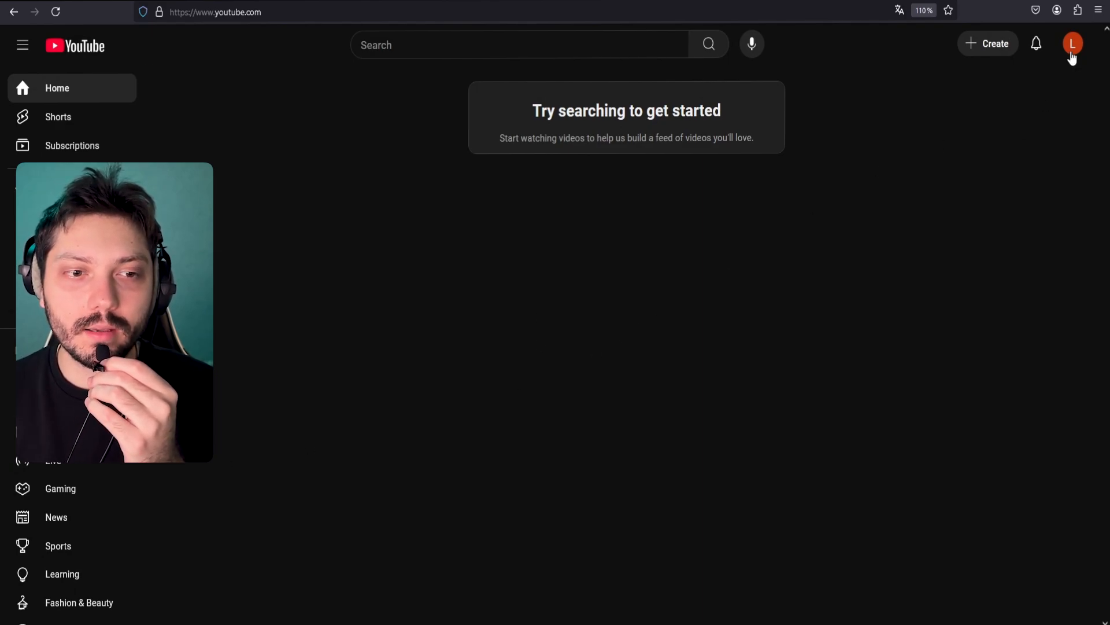
click(1073, 58)
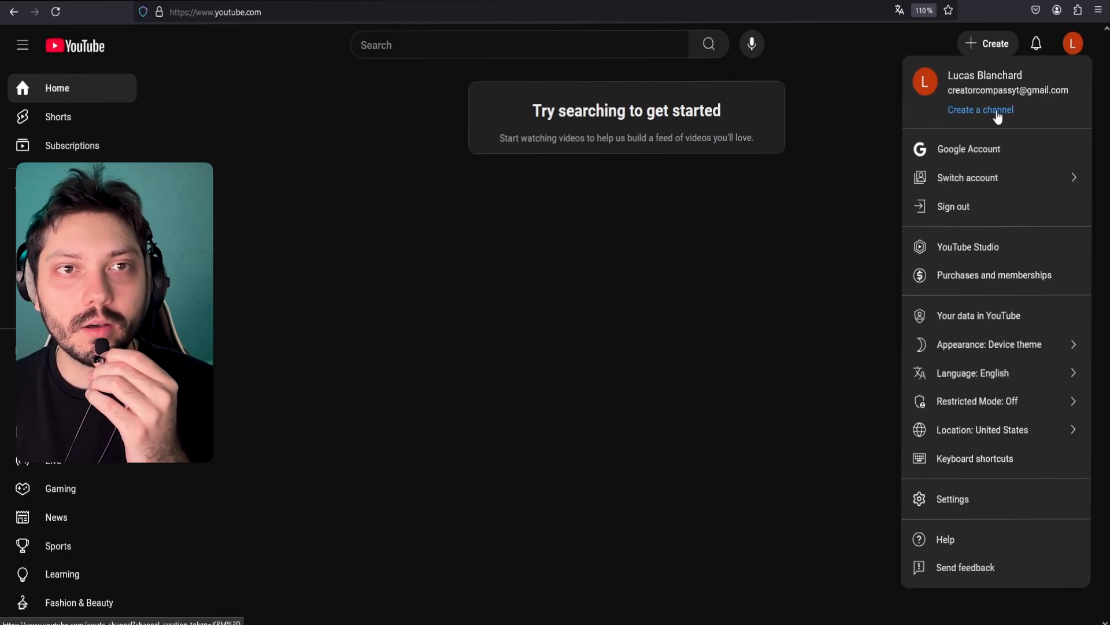
click(998, 115)
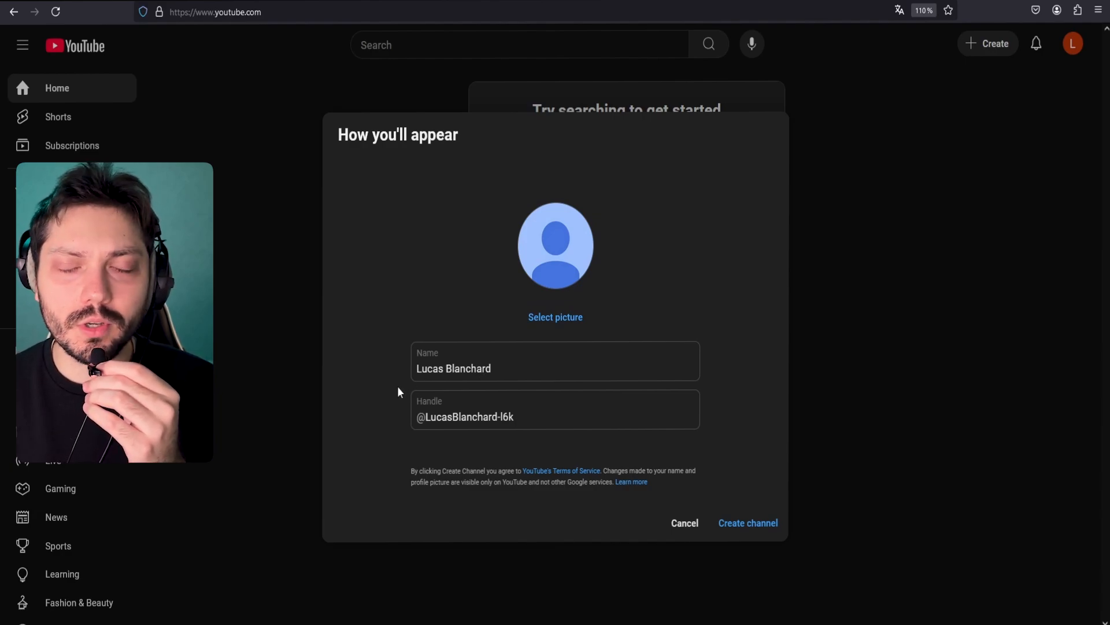
- Name the channel Creator Compass, end its handle with 'channel', and create it
triple_click(456, 364)
text(Creato)
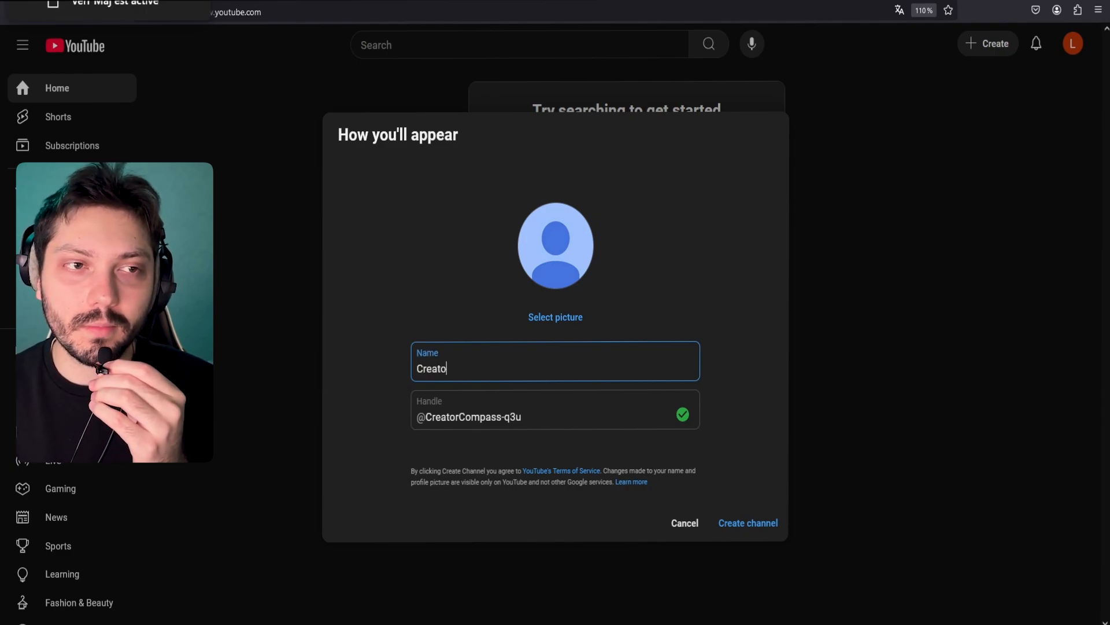
text(r Compass)
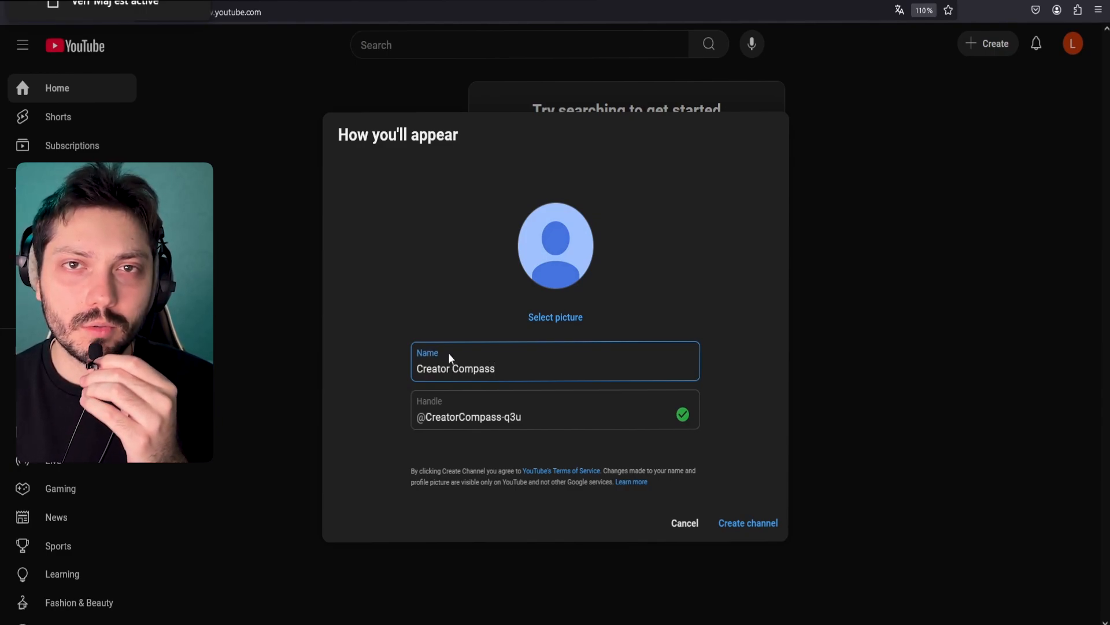
click(411, 311)
click(548, 417)
key(BackSpace)
key(BackSpace)
key(BackSpace)
key(BackSpace)
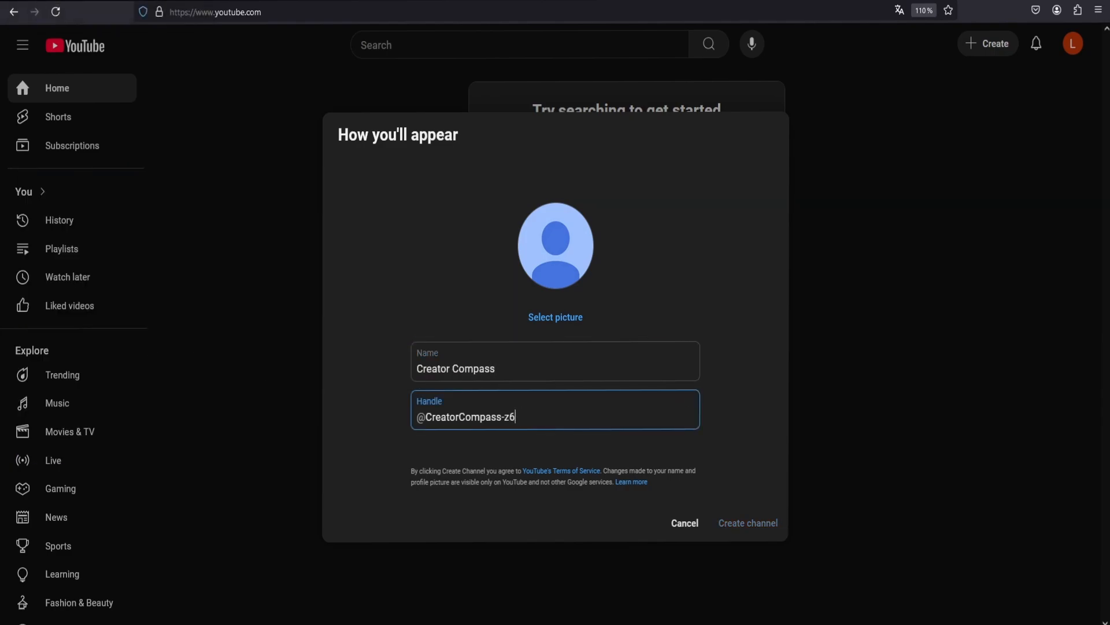
text(channel)
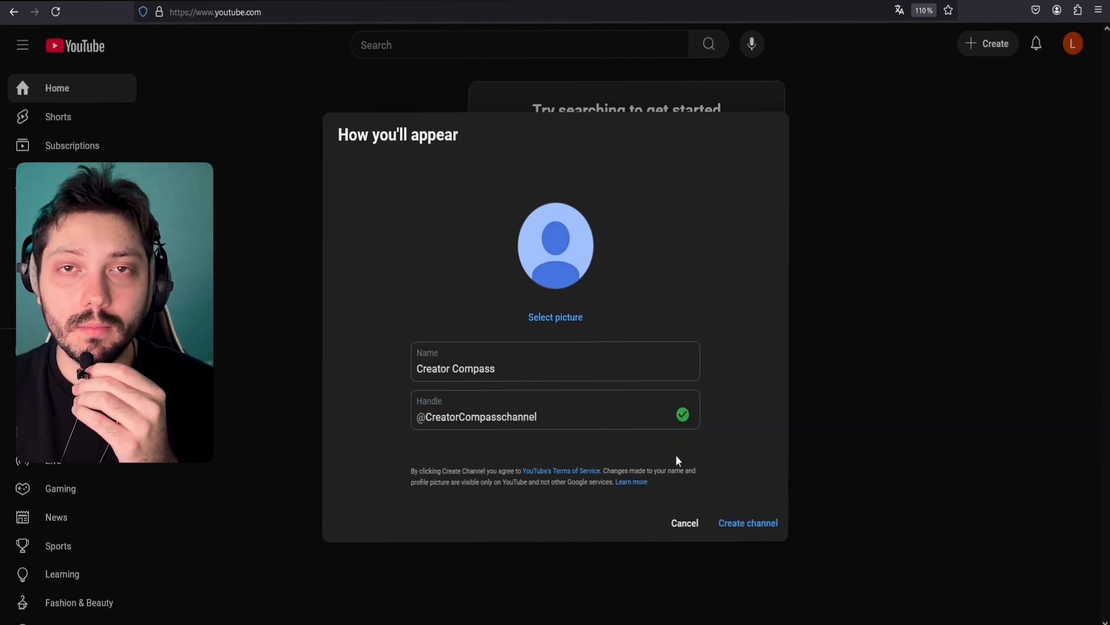
click(746, 523)
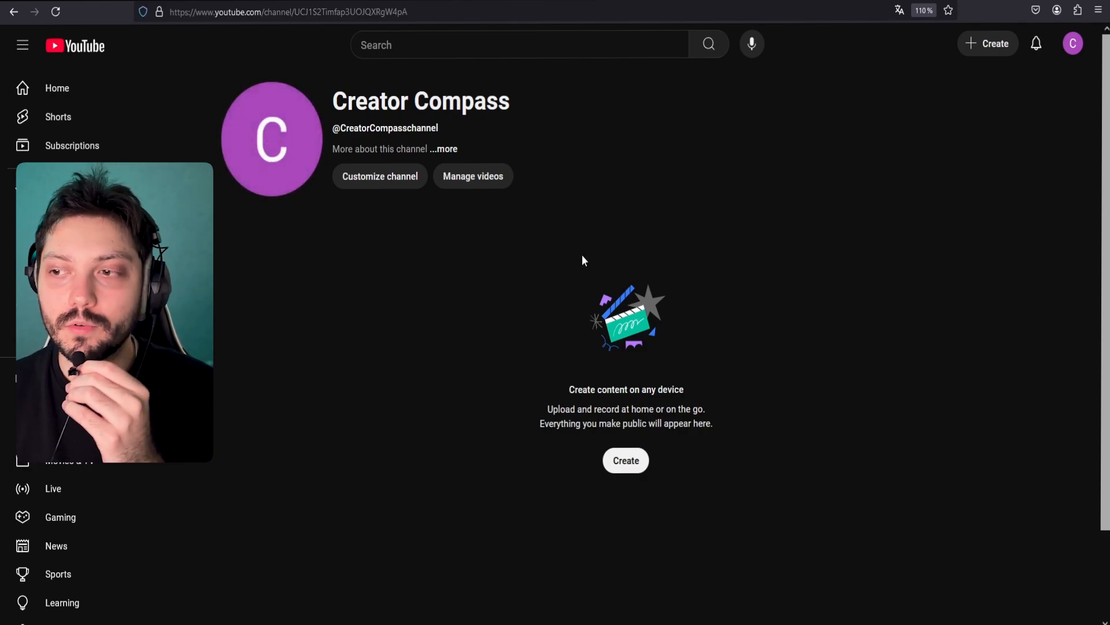
- Switch to YouTube Studio, dismiss the welcome message, and go to Customization
click(1071, 48)
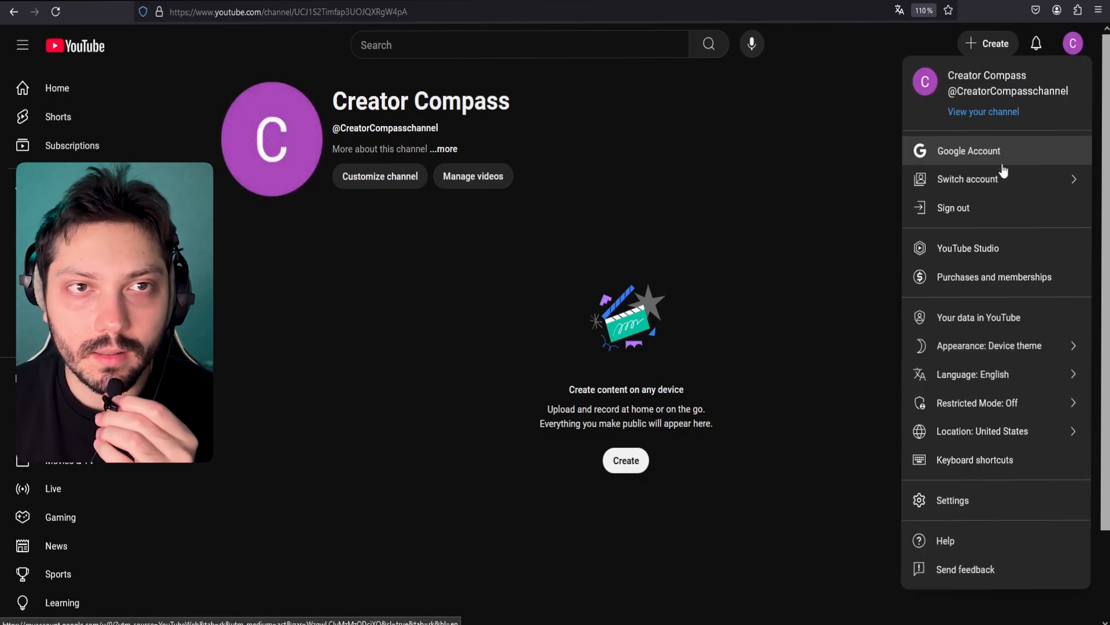
click(991, 248)
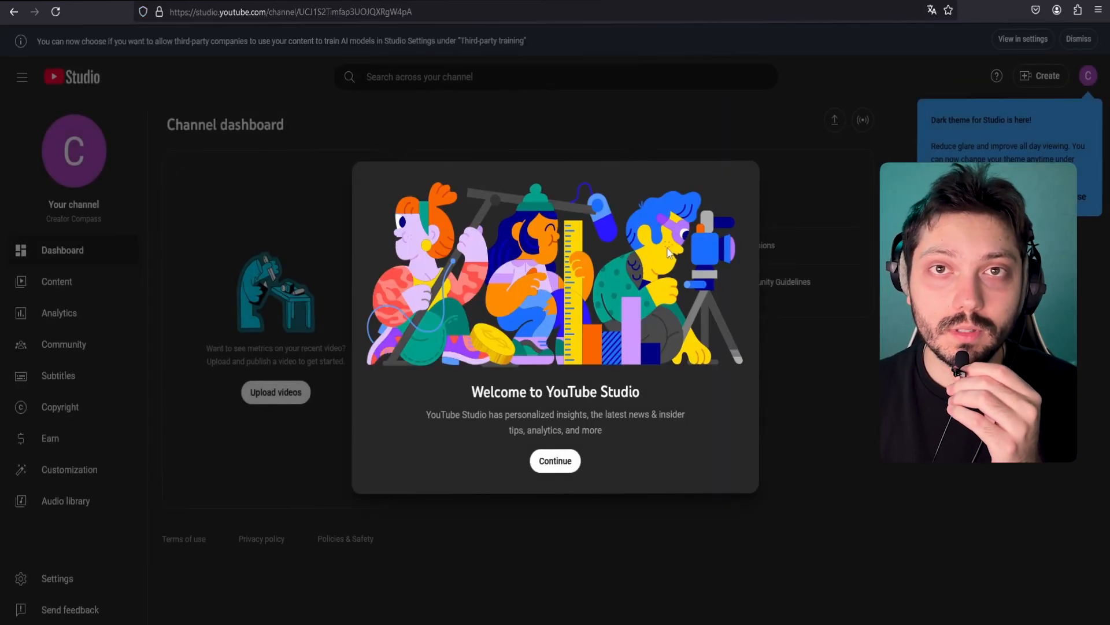
click(557, 460)
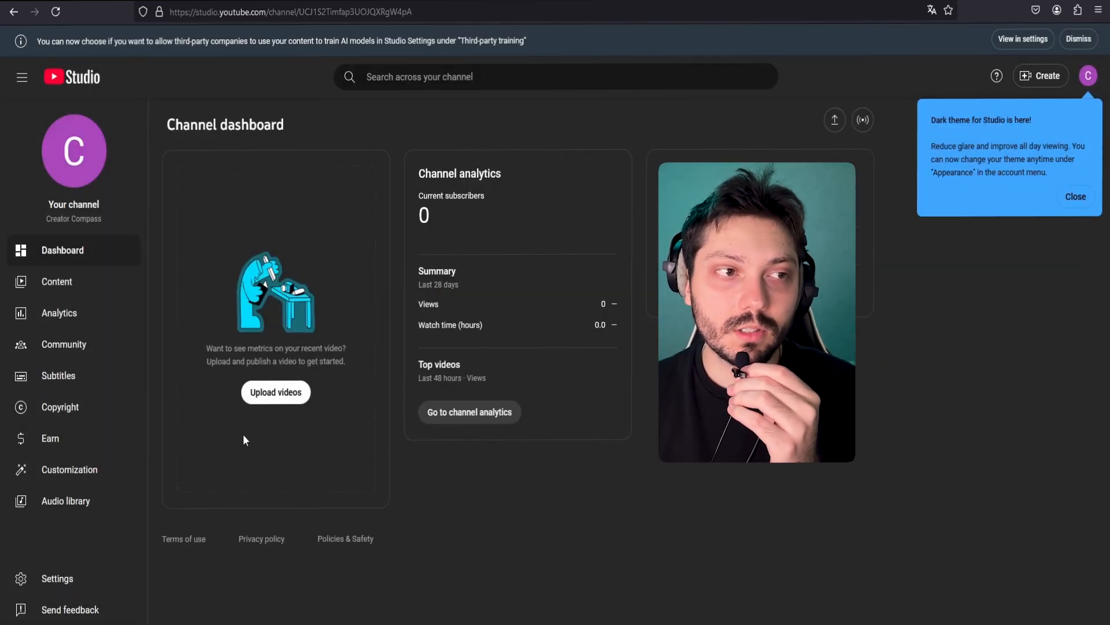
click(76, 474)
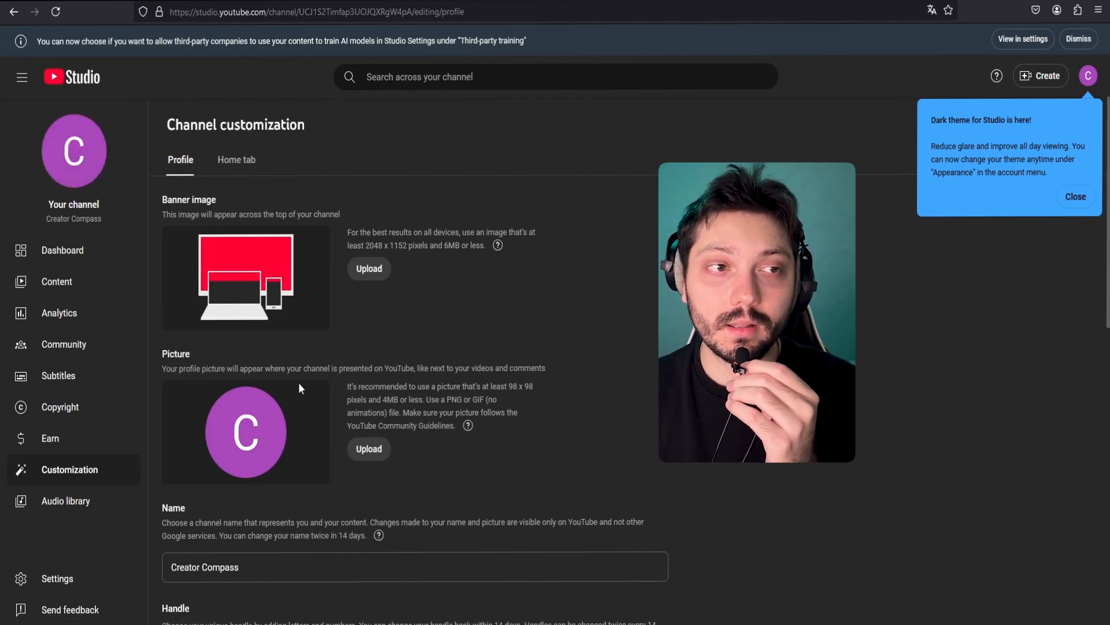
- Upload the Creator Compass banner image file and apply the banner crop
click(362, 272)
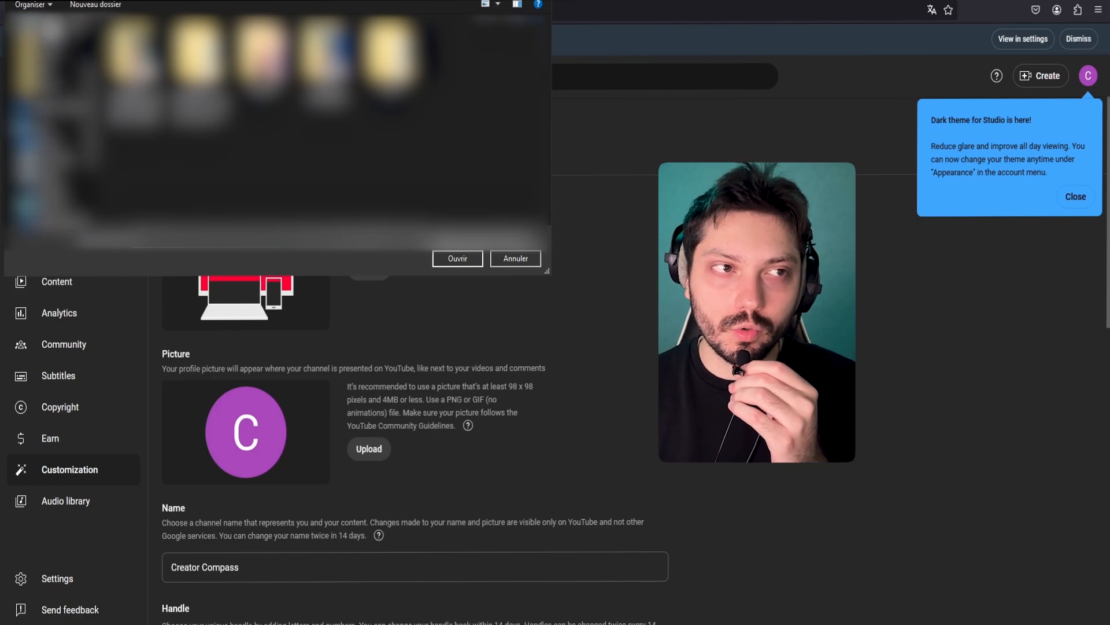
click(56, 93)
click(52, 34)
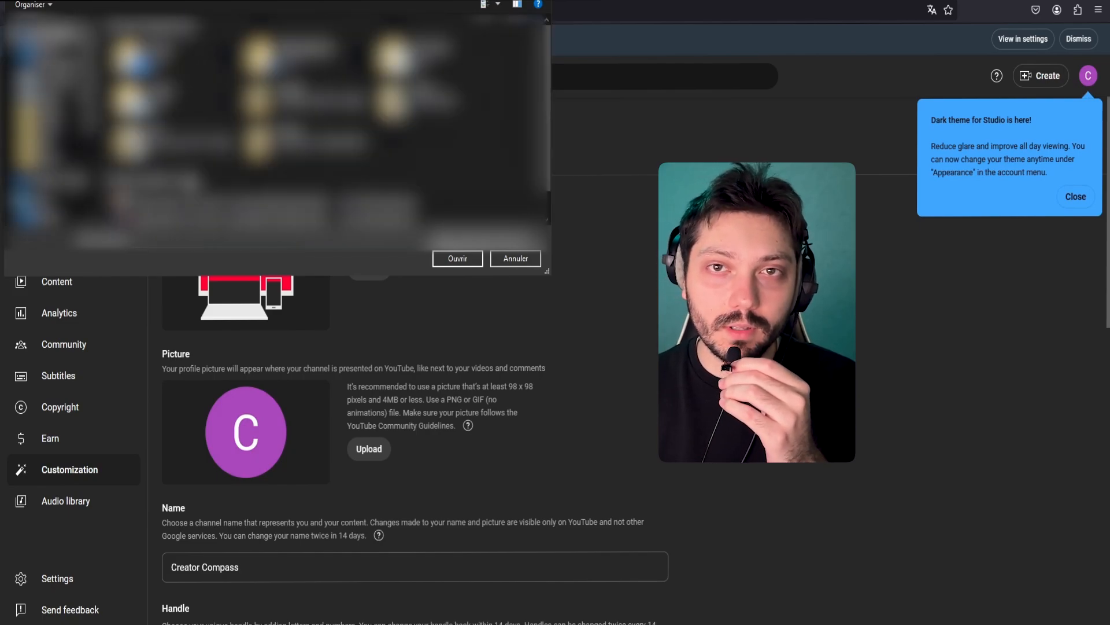
click(435, 259)
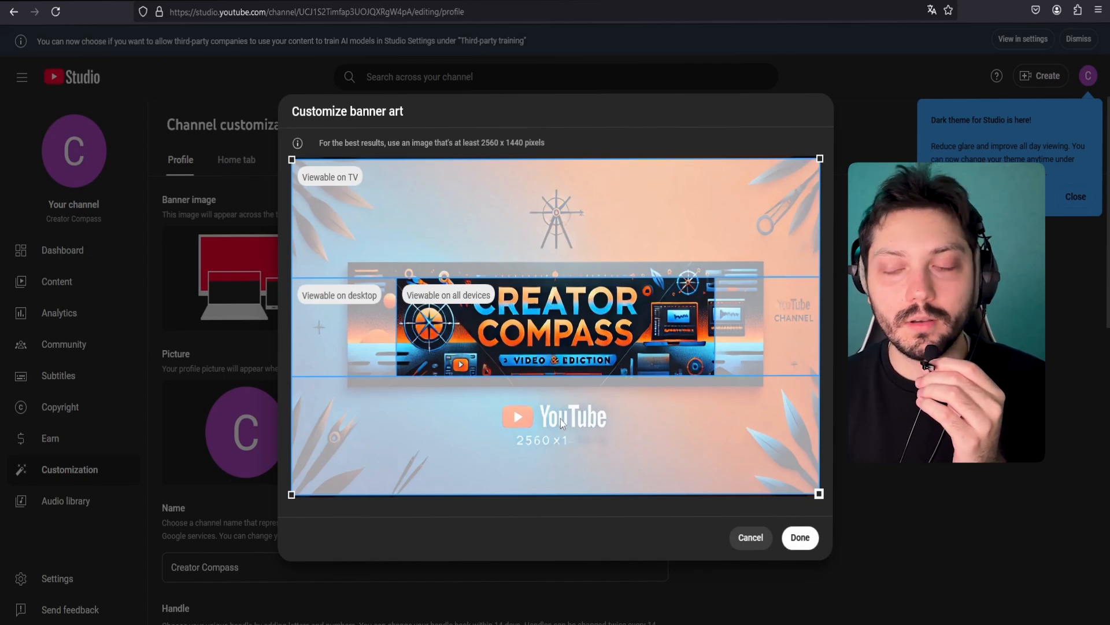
click(800, 538)
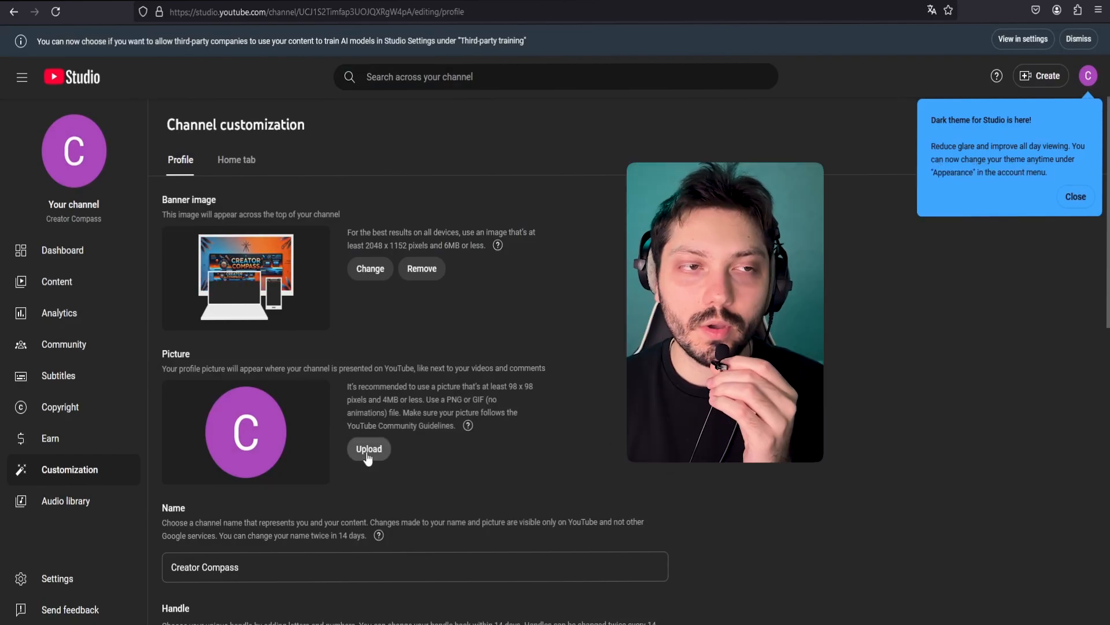
- Upload the compass image as the profile picture and apply the crop
scroll(391, 410, down, 1)
click(372, 399)
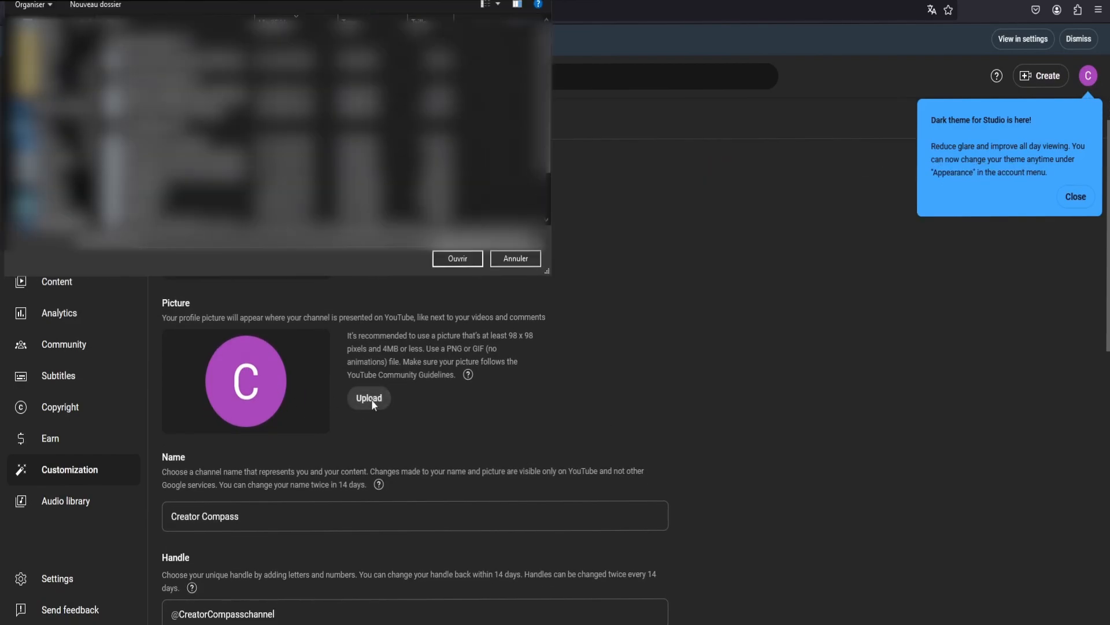
click(473, 258)
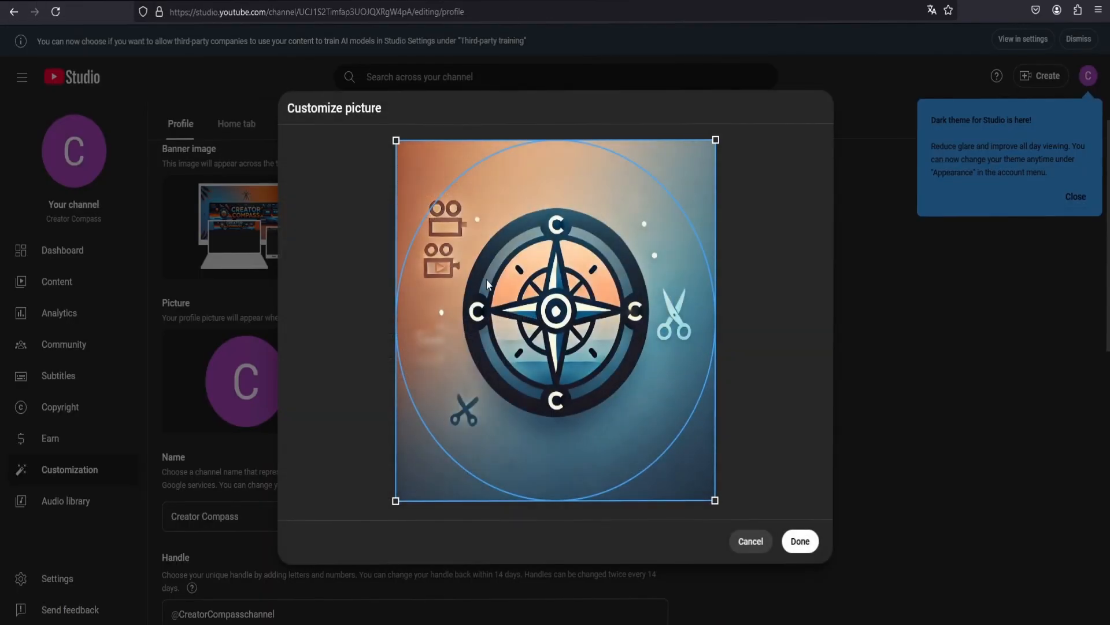
click(800, 538)
- Paste the prepared two-paragraph welcome text into the channel description
scroll(493, 439, down, 2)
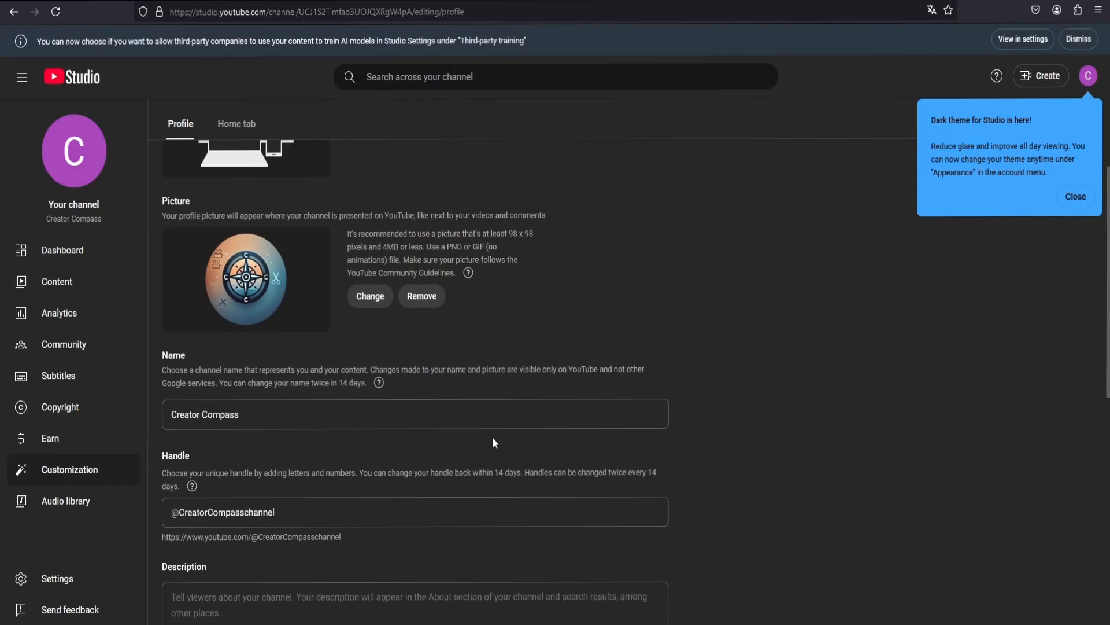
scroll(493, 440, down, 5)
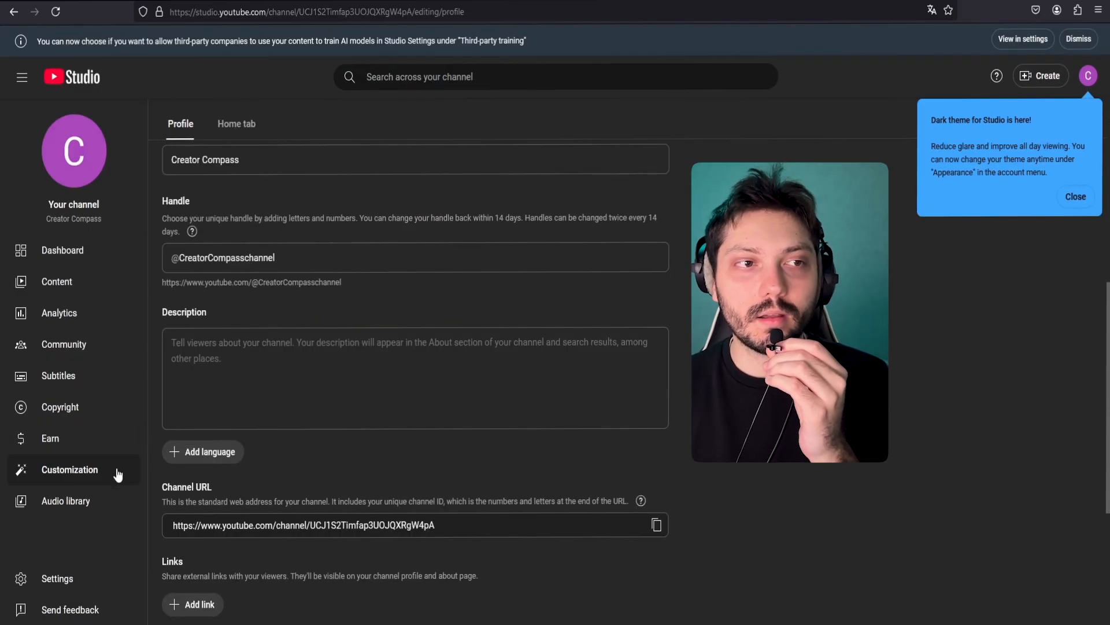
click(280, 347)
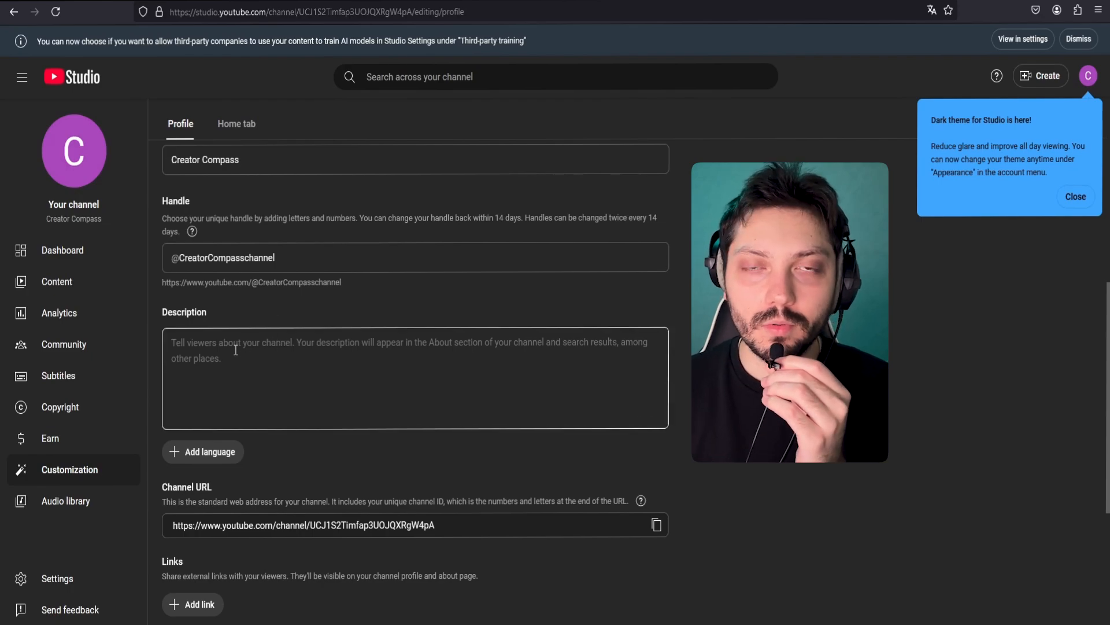
text(Welcome to Creator Compass – your ultimate guide to mastering YouTube and video editing! We provide tips, tools, and tutorials to help creators navigate the world of content creation, optimize their channels, and grow their audience. Whether you're a beginner or an experienced creator, follow the compass that points you towards success!"  You now have a banner and profile picture ready to elevate your channel's visual branding. Let me know if you need further customization!)
click(342, 314)
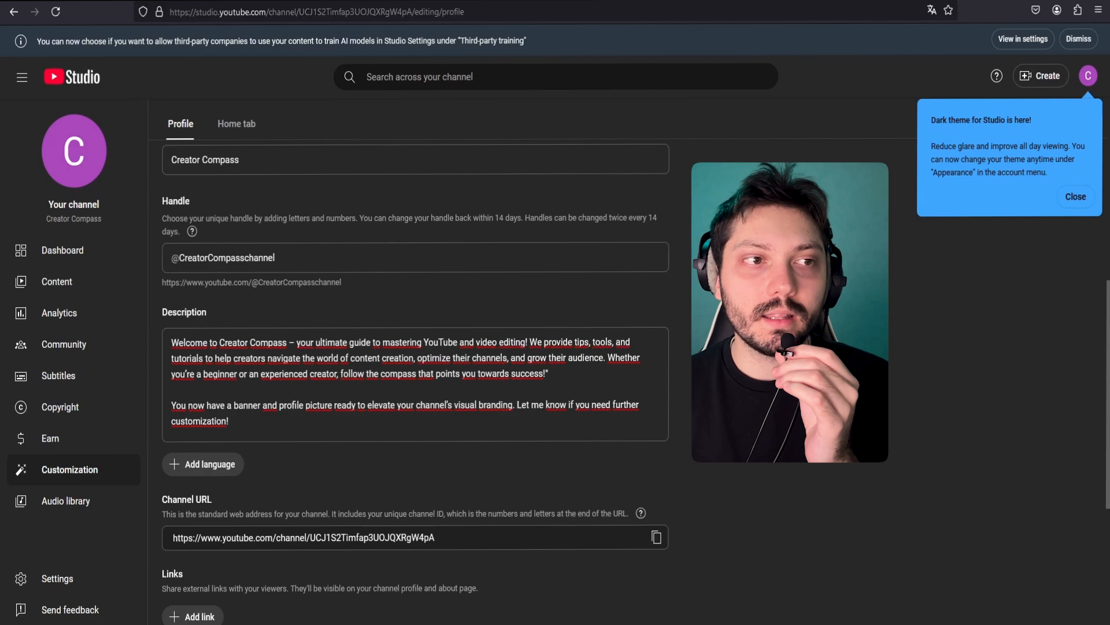
scroll(345, 448, down, 3)
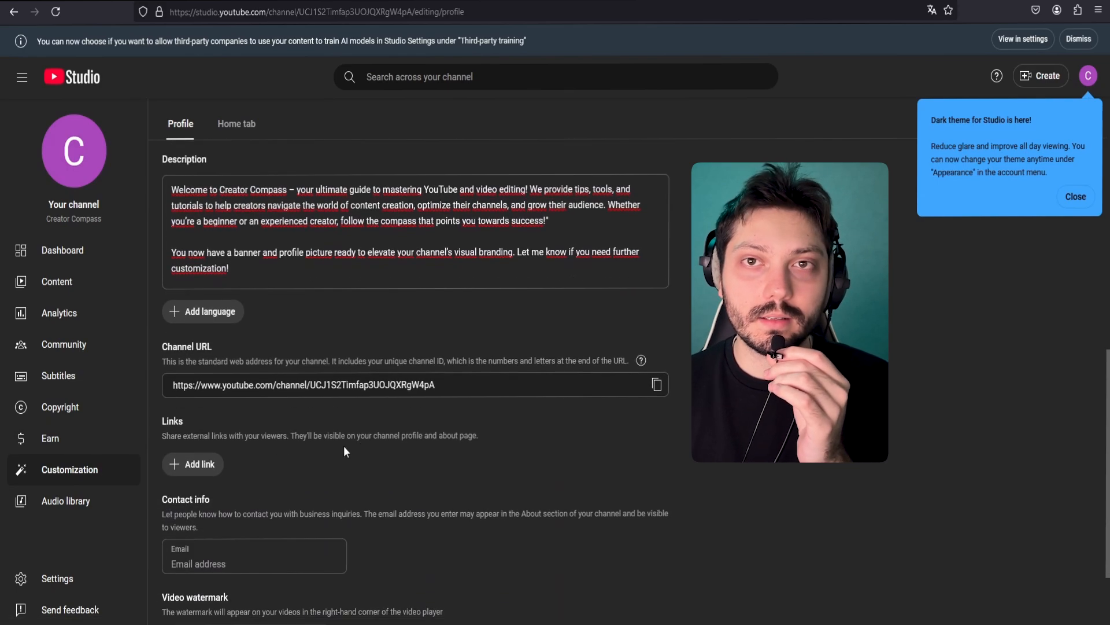
scroll(230, 443, down, 2)
- Add an external link titled Instagram with the pasted profile URL
click(214, 373)
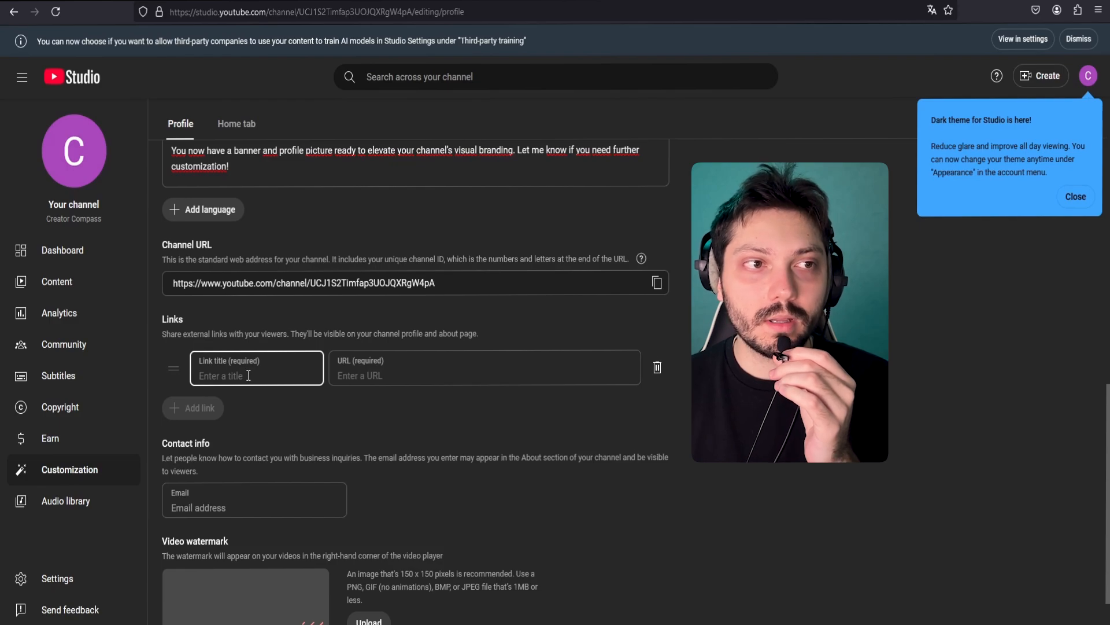
text(Instagra)
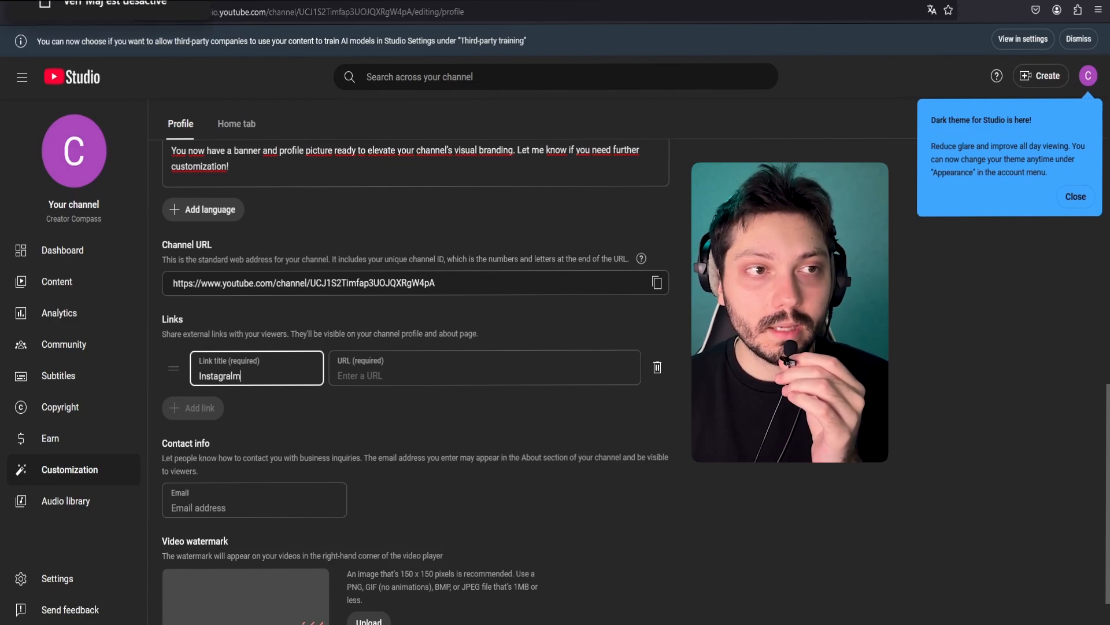
text(lm)
key(BackSpace)
key(BackSpace)
click(394, 371)
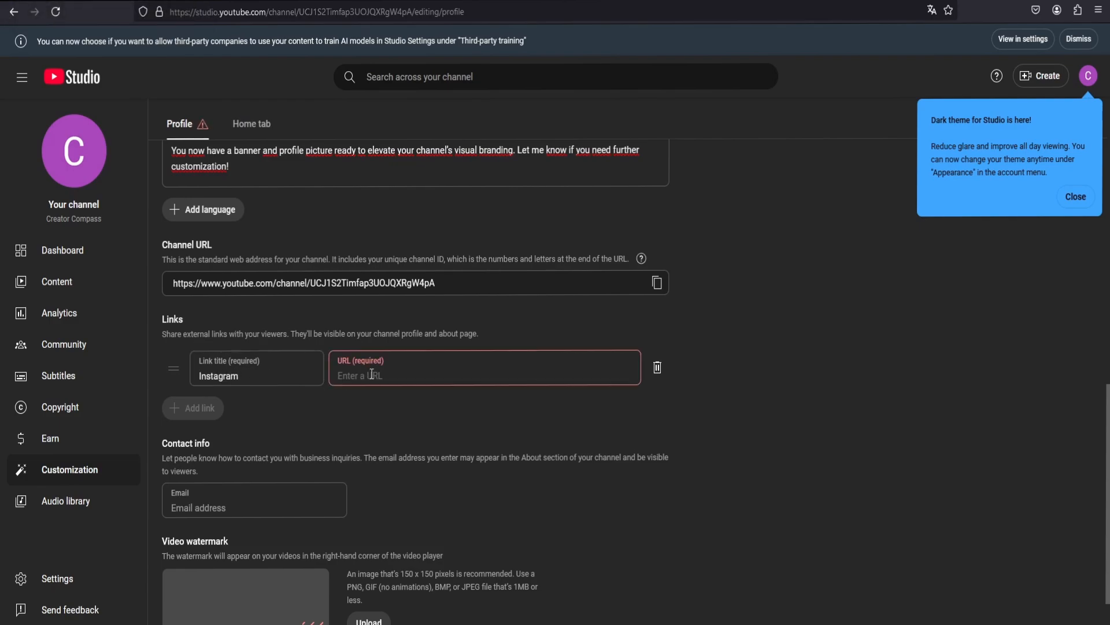
text(https://www.instagram.com/lucasnovacloud/)
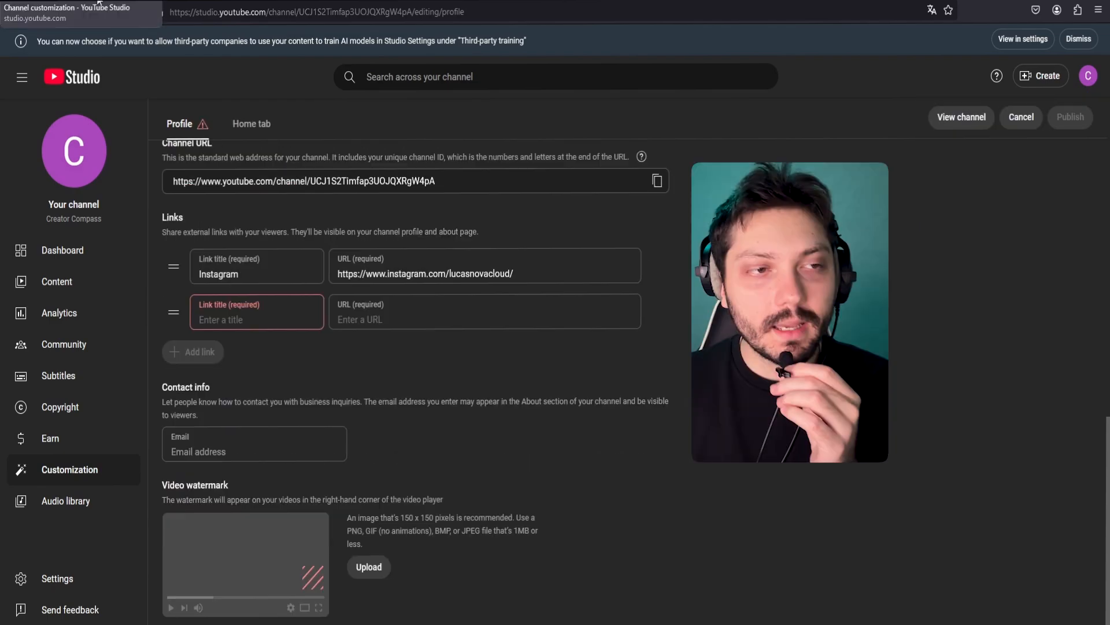
- Paste the business contact email address into the Email field
click(246, 457)
key(ctrl+v)
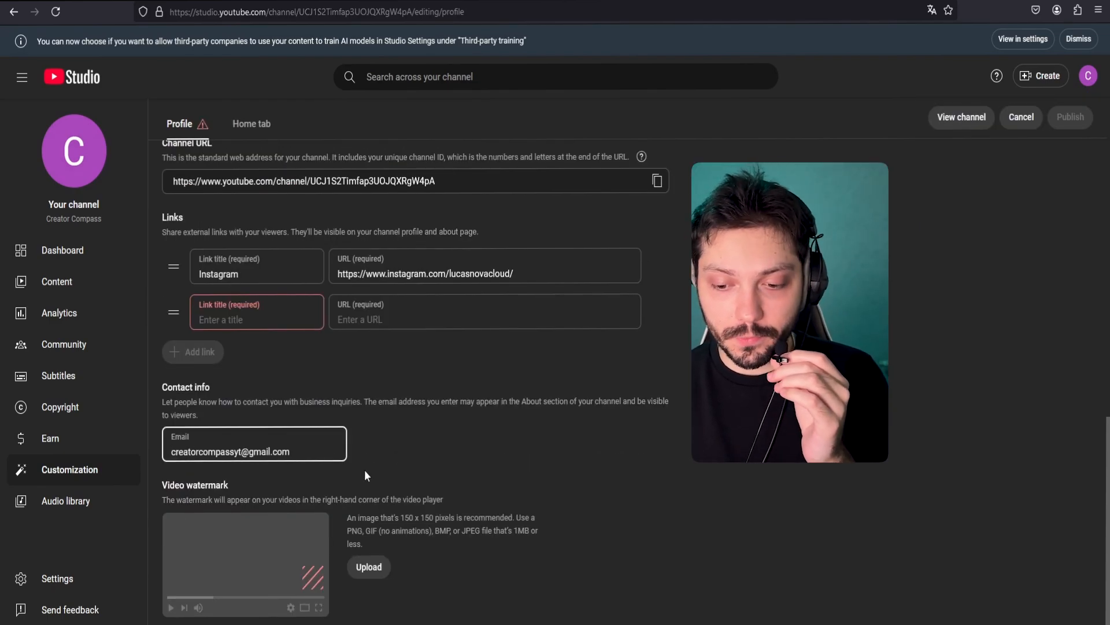
click(386, 466)
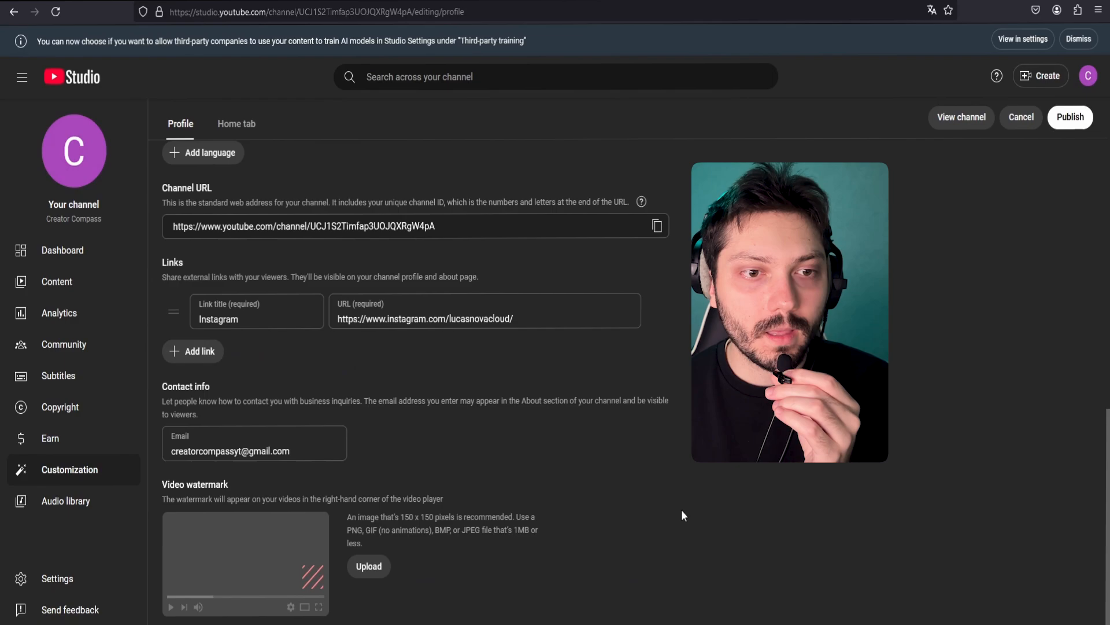
- Publish the profile changes and open the public channel page
scroll(682, 509, up, 10)
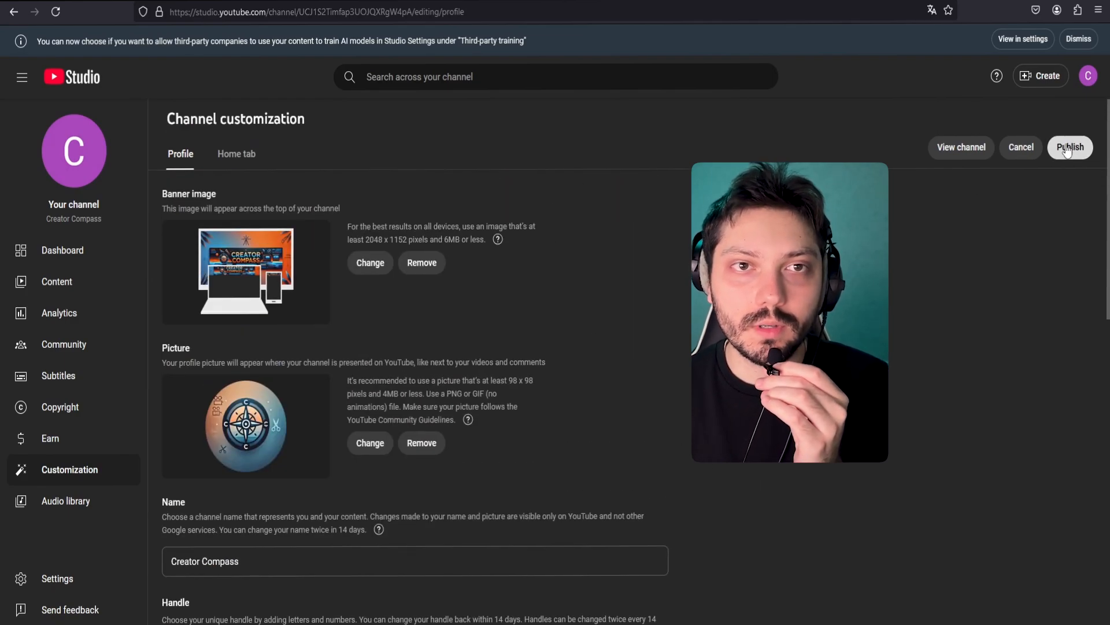
click(1068, 147)
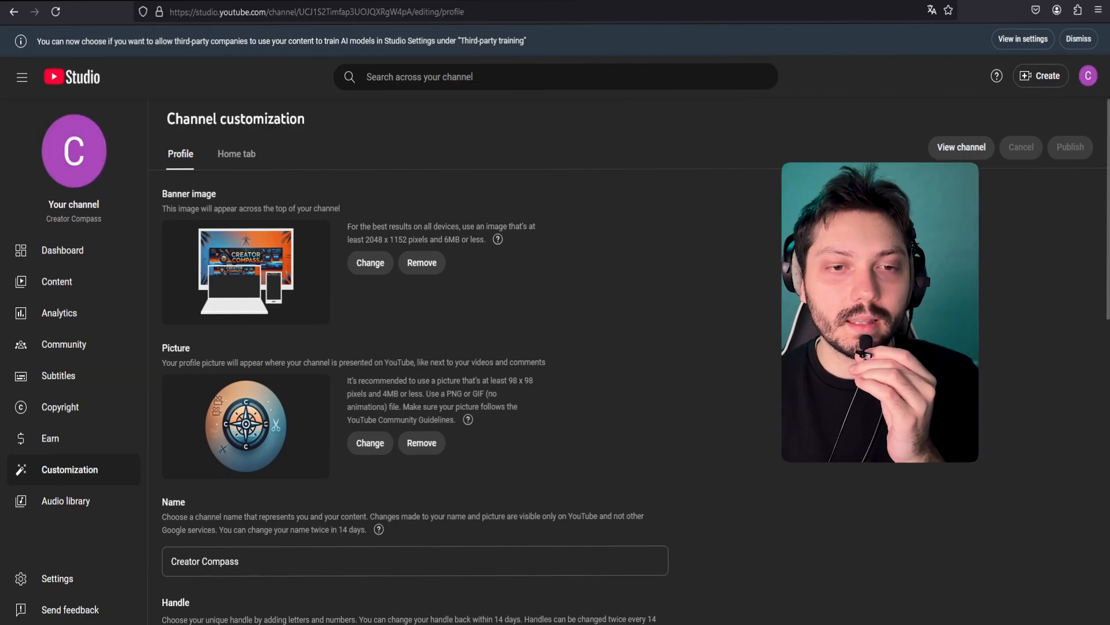
click(966, 148)
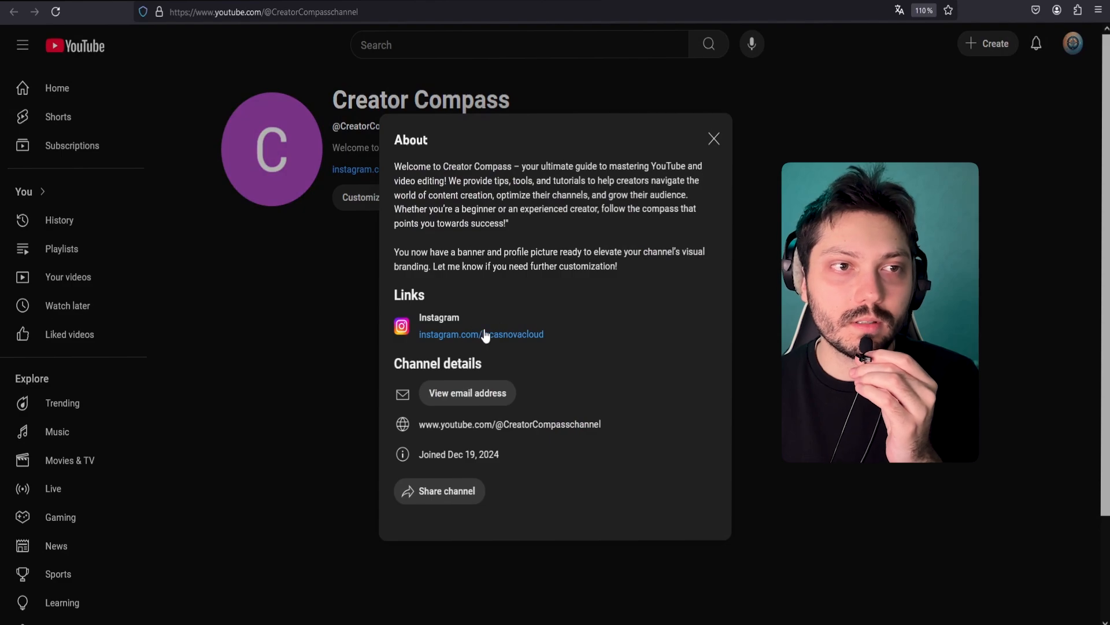
- Check the channel's contact email in the About details, then reload the channel page
click(436, 401)
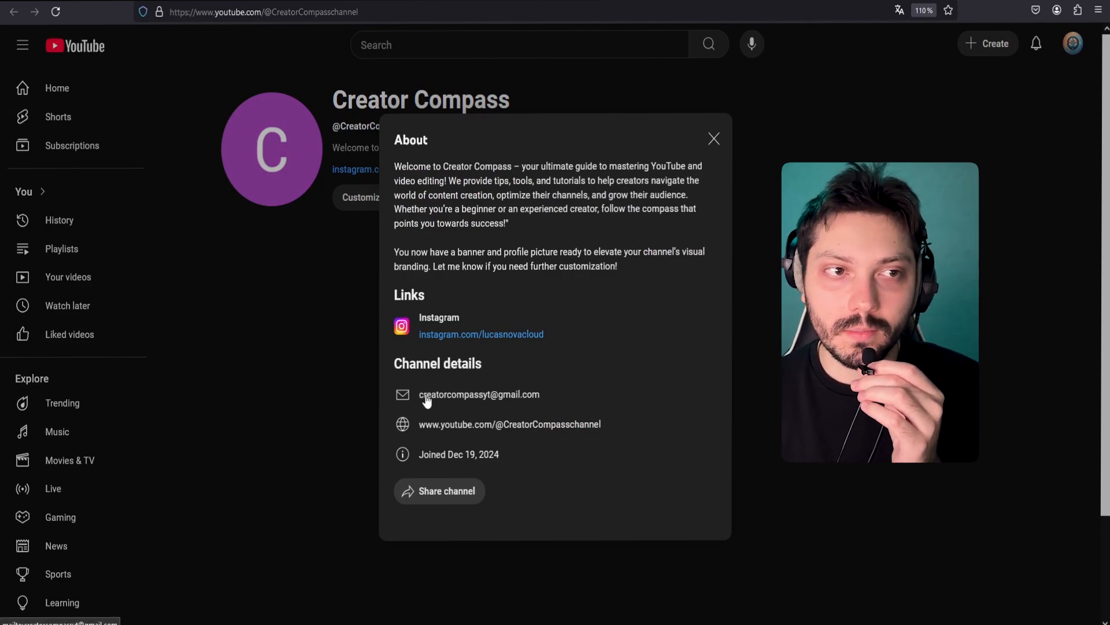
click(214, 297)
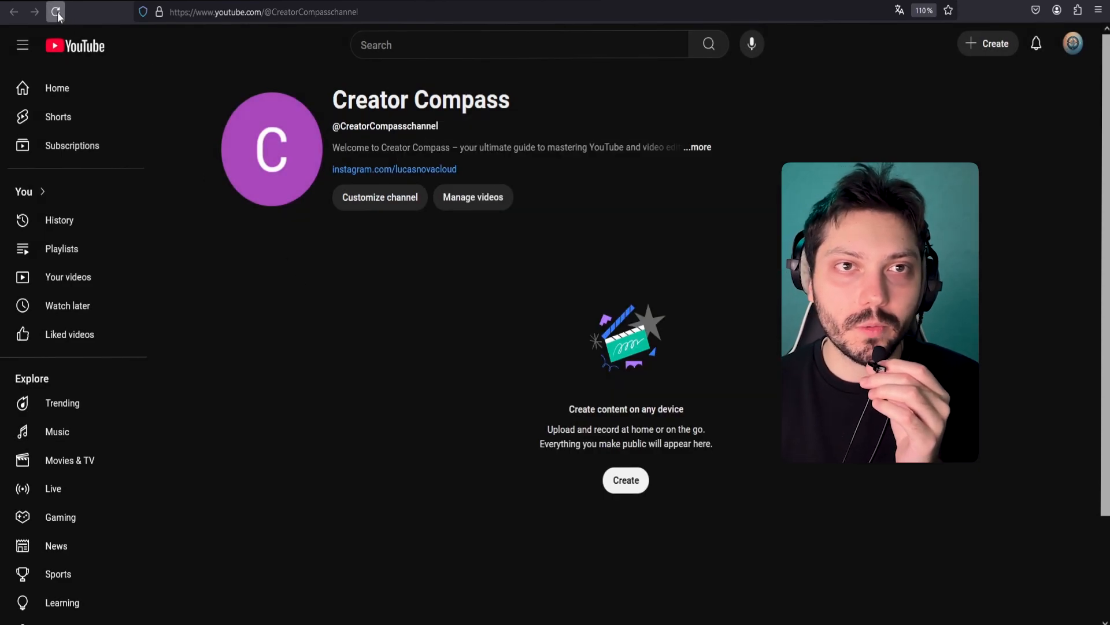
key(F5)
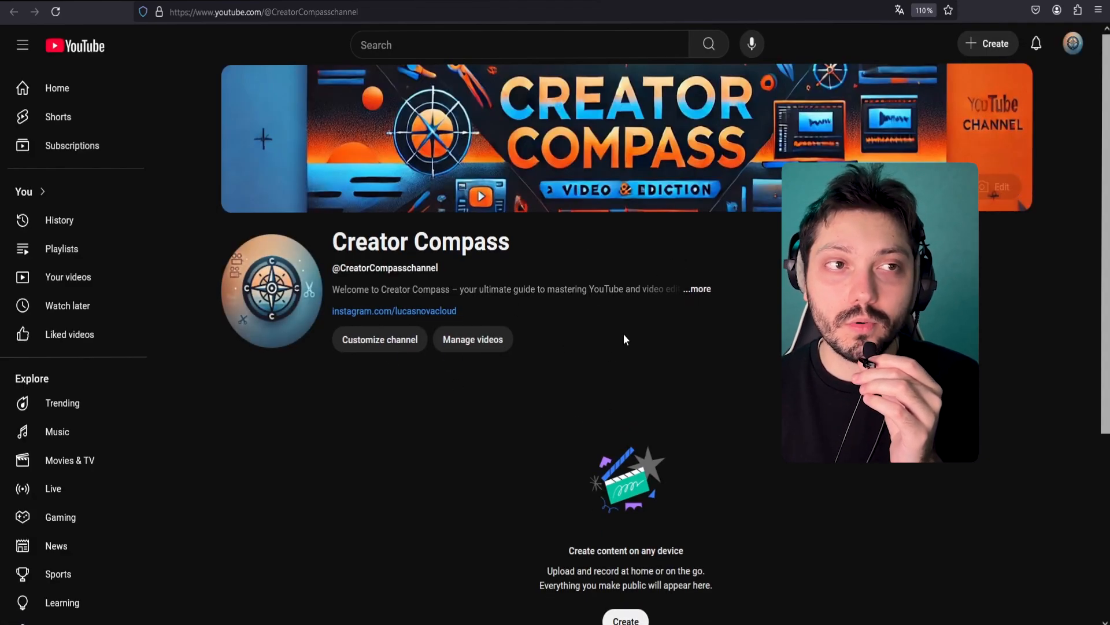
- Read the channel's full About description, then close it
click(701, 289)
key(Escape)
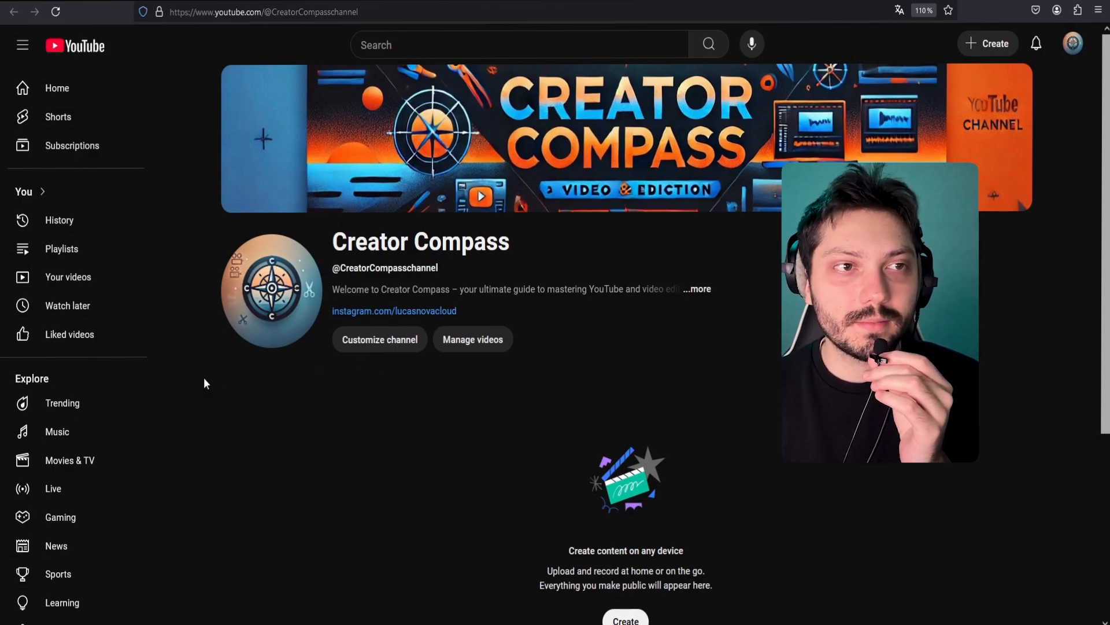
scroll(203, 379, down, 2)
scroll(200, 375, up, 3)
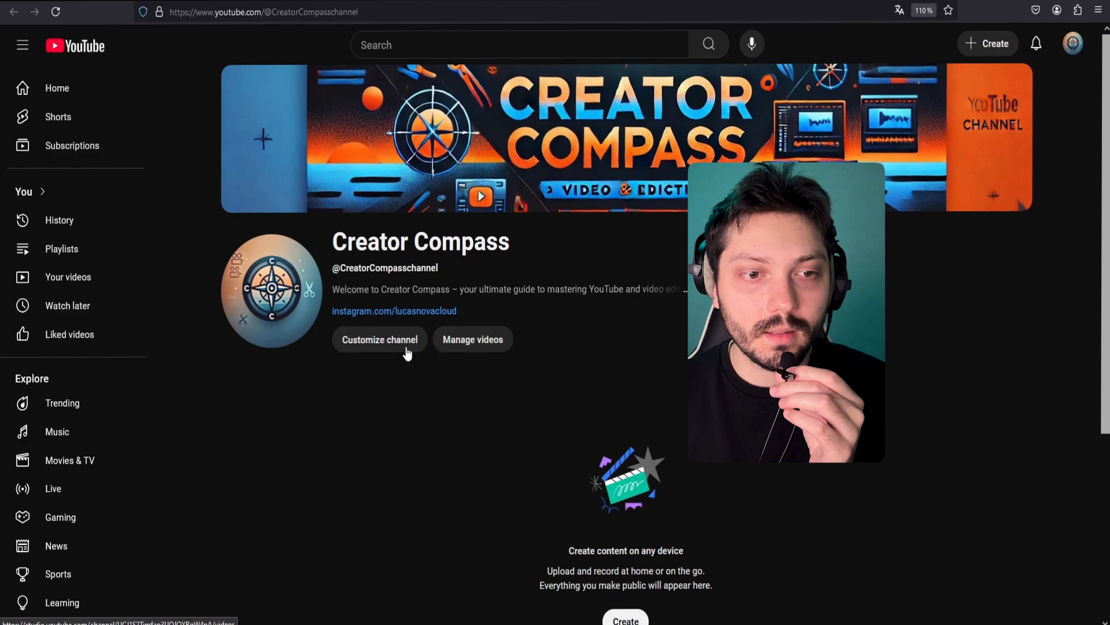
- Enter YouTube Studio from the account menu and browse the Shorts, Live and Videos content lists
click(1073, 44)
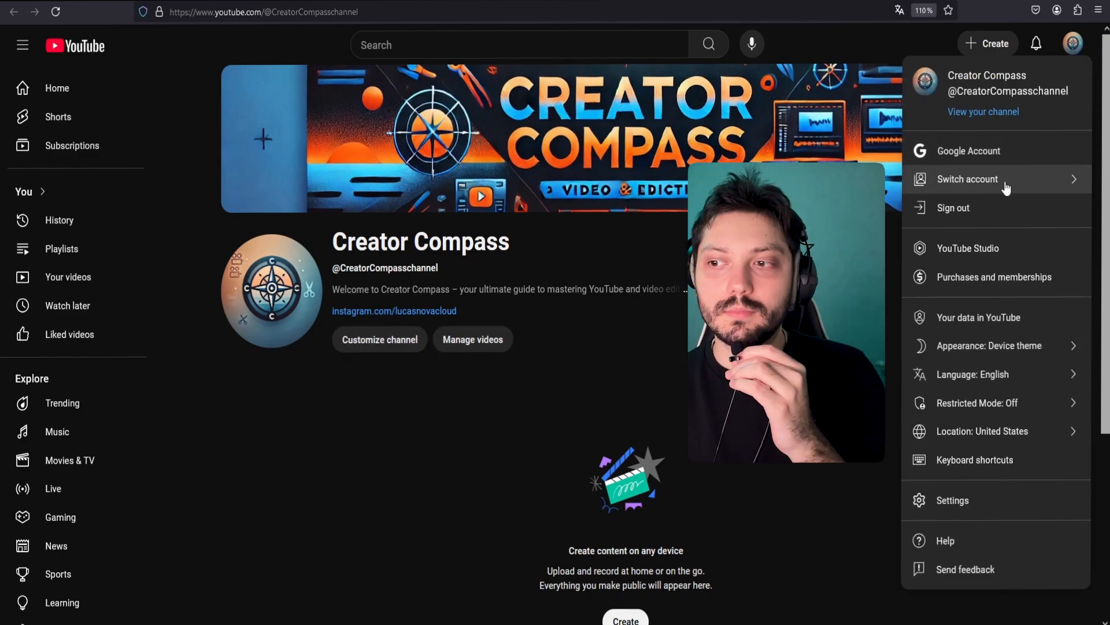
click(955, 250)
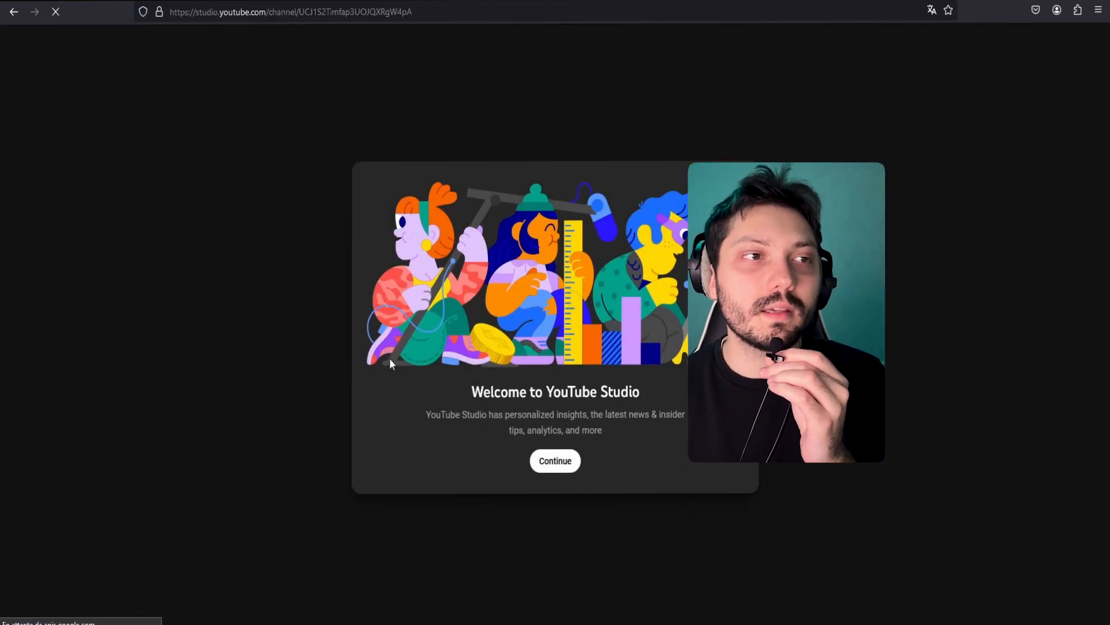
click(555, 461)
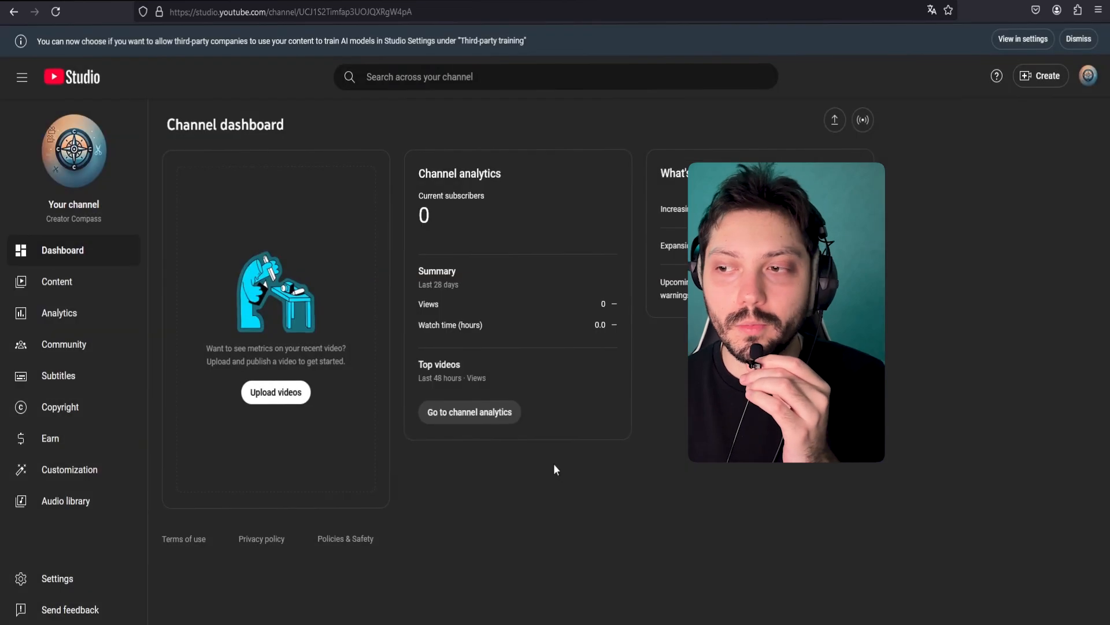
click(70, 284)
click(231, 161)
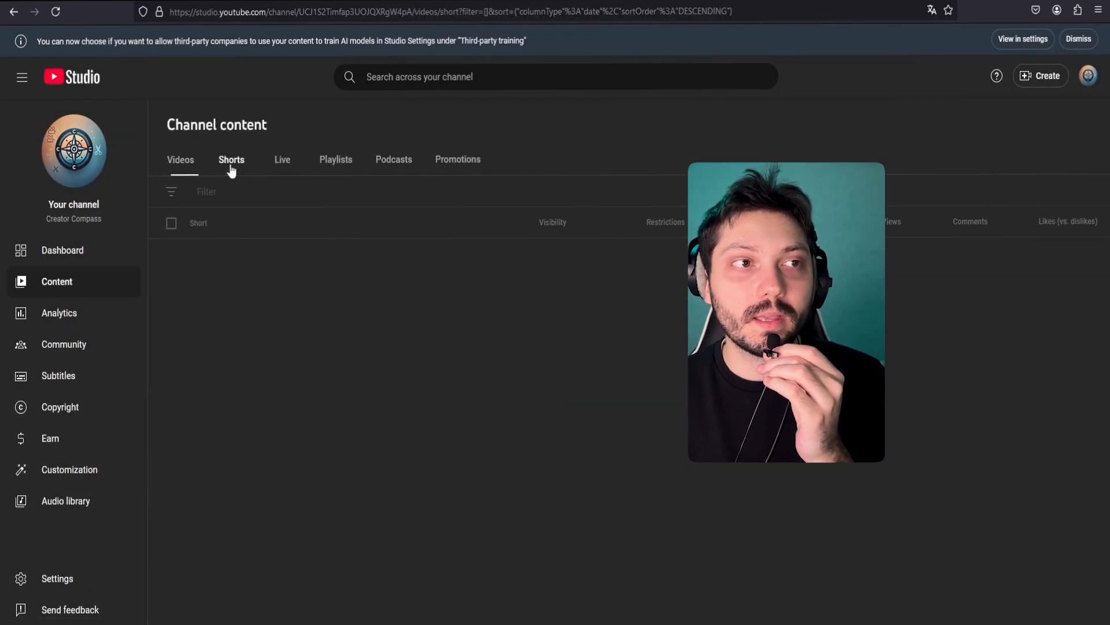
click(291, 167)
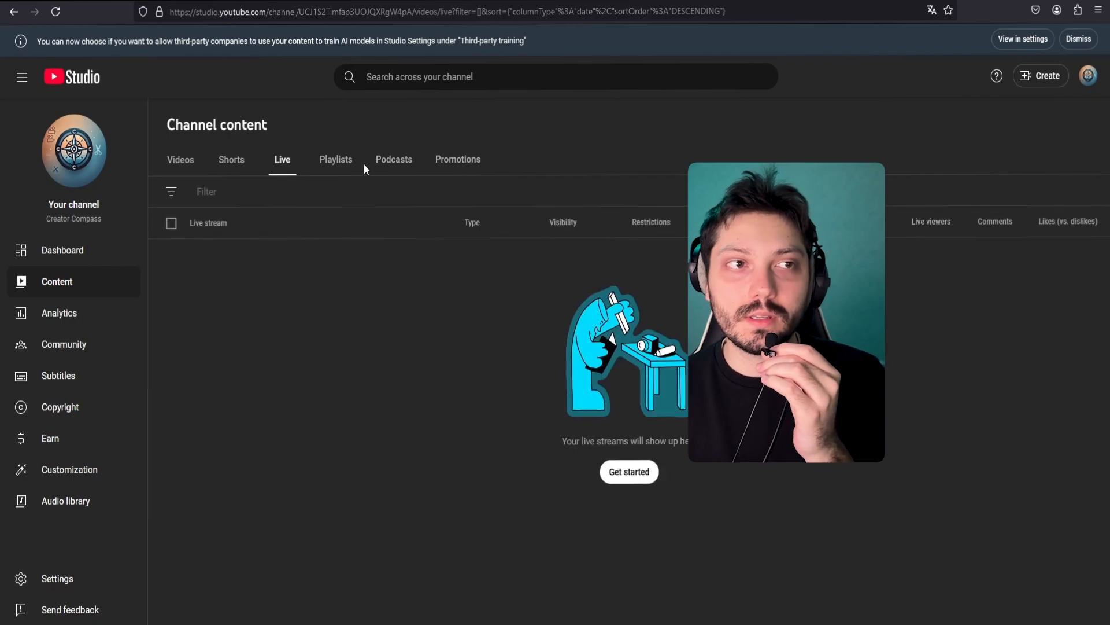
click(181, 162)
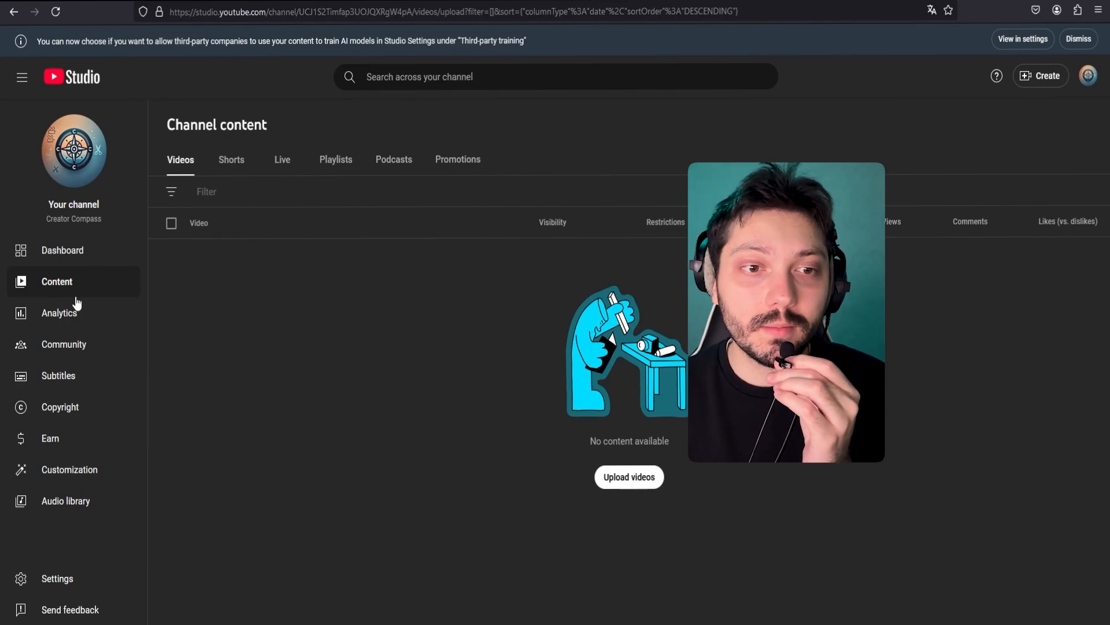
- Tour the channel's Analytics, Community, Subtitles and Copyright pages
click(78, 313)
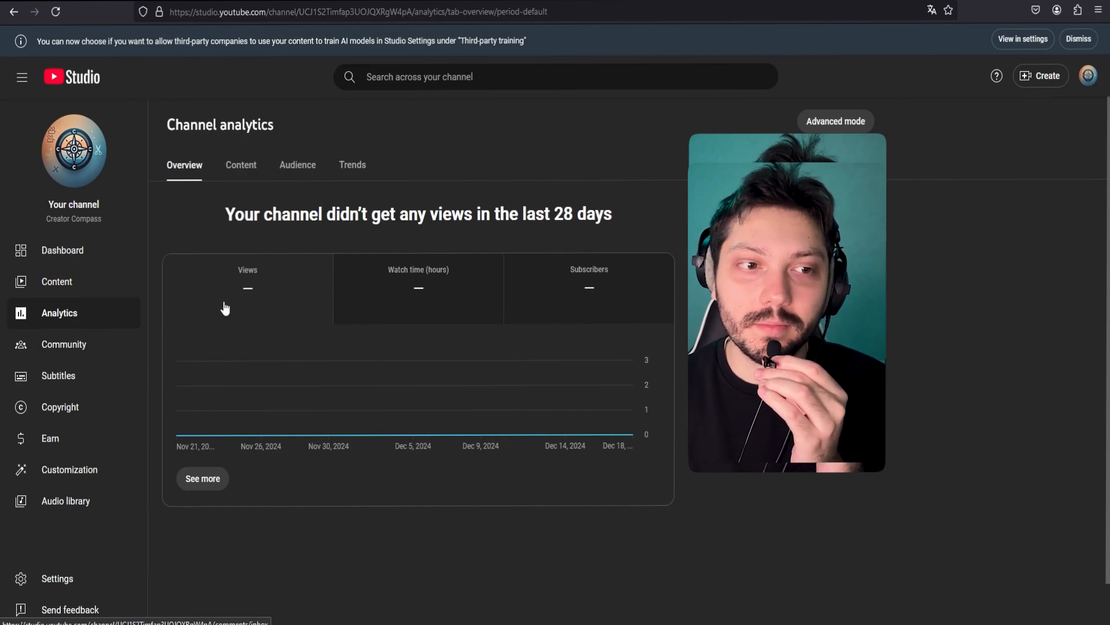
click(81, 349)
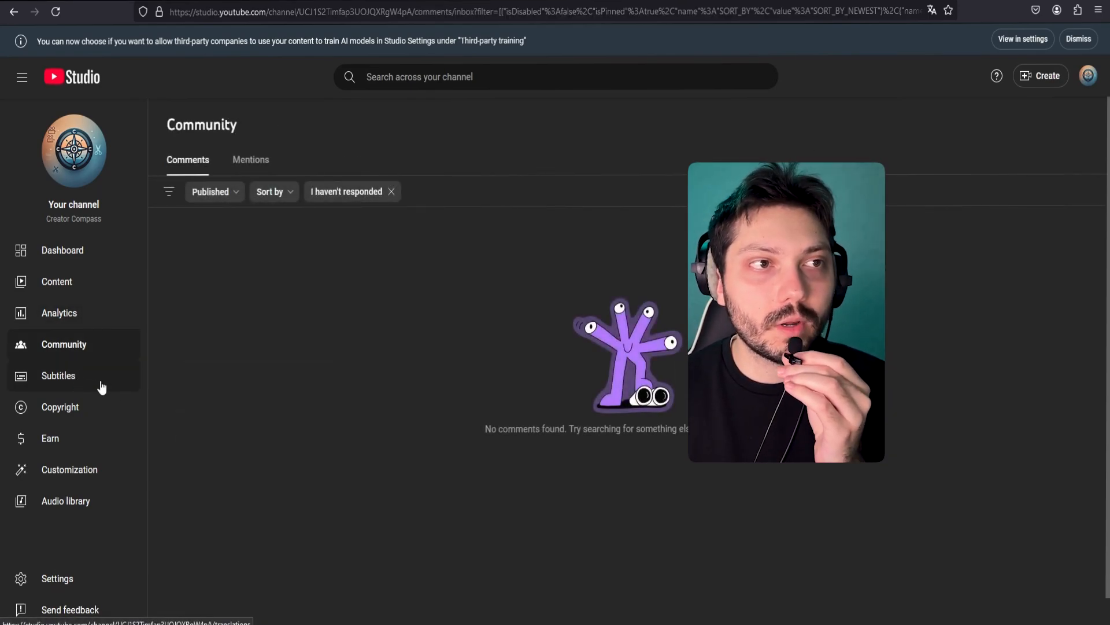
scroll(256, 390, down, 1)
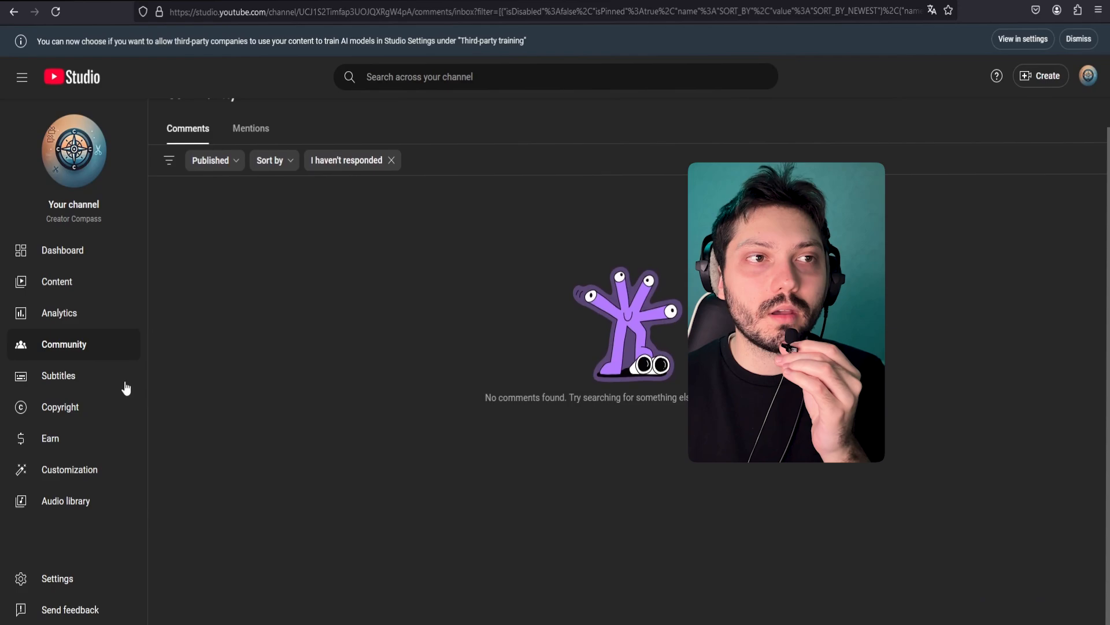
click(67, 377)
click(79, 422)
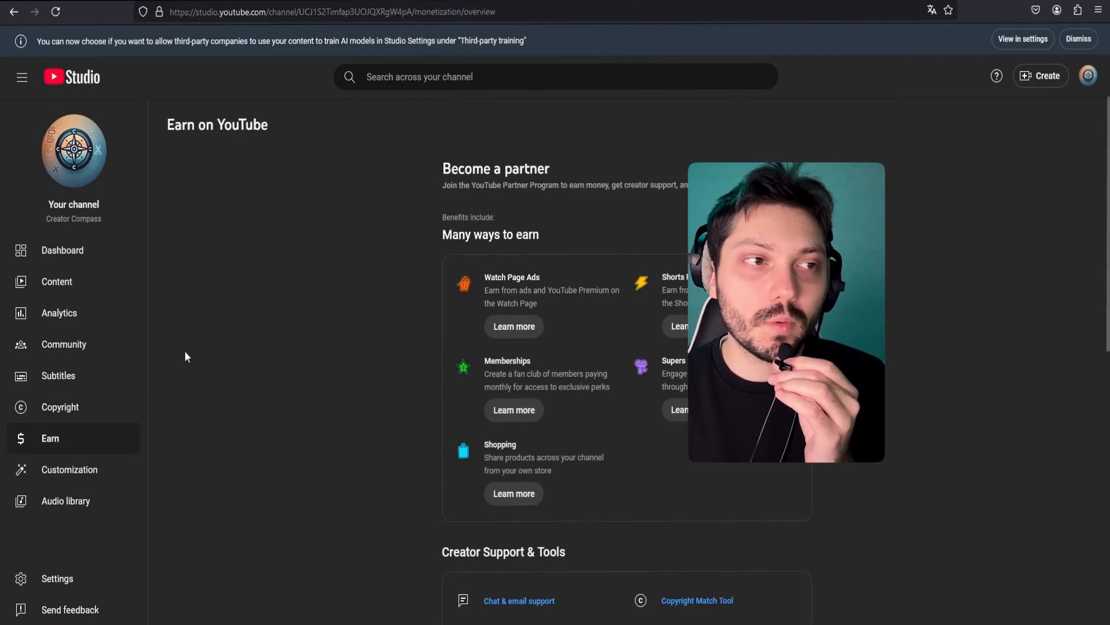
scroll(185, 351, down, 5)
scroll(185, 350, up, 5)
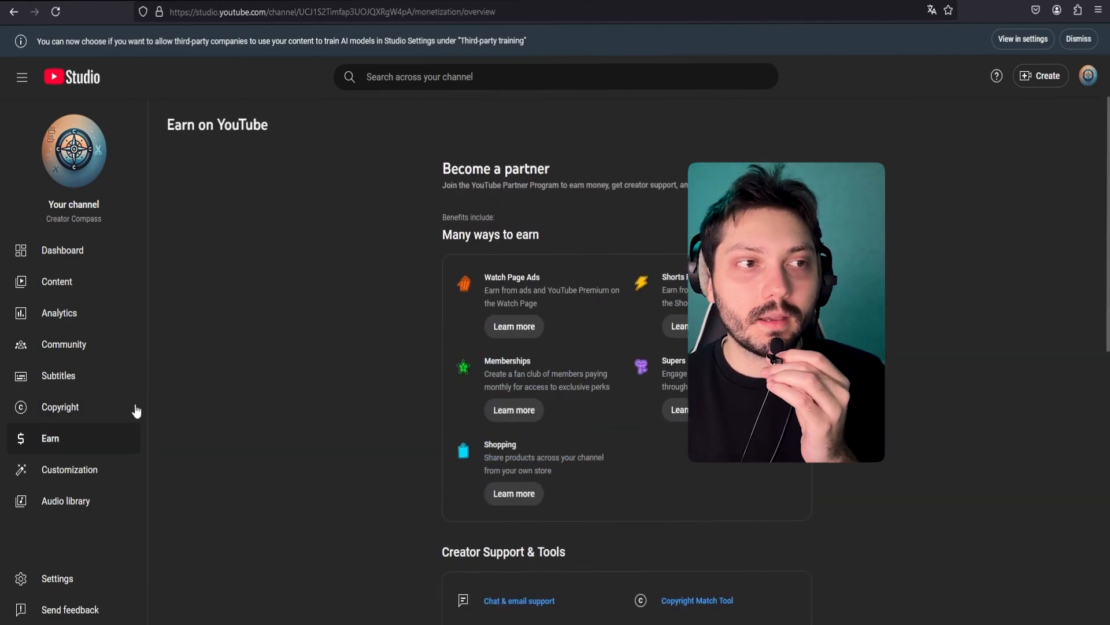
- Go through the Customization page to the channel's Basic info settings
click(26, 470)
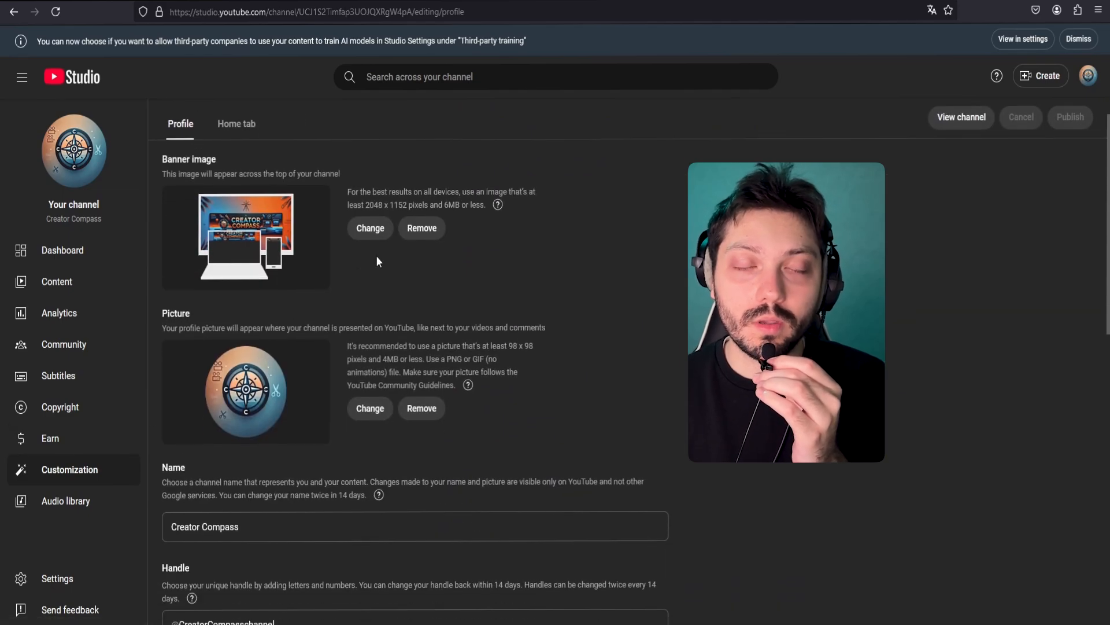
scroll(251, 349, down, 5)
scroll(251, 349, up, 5)
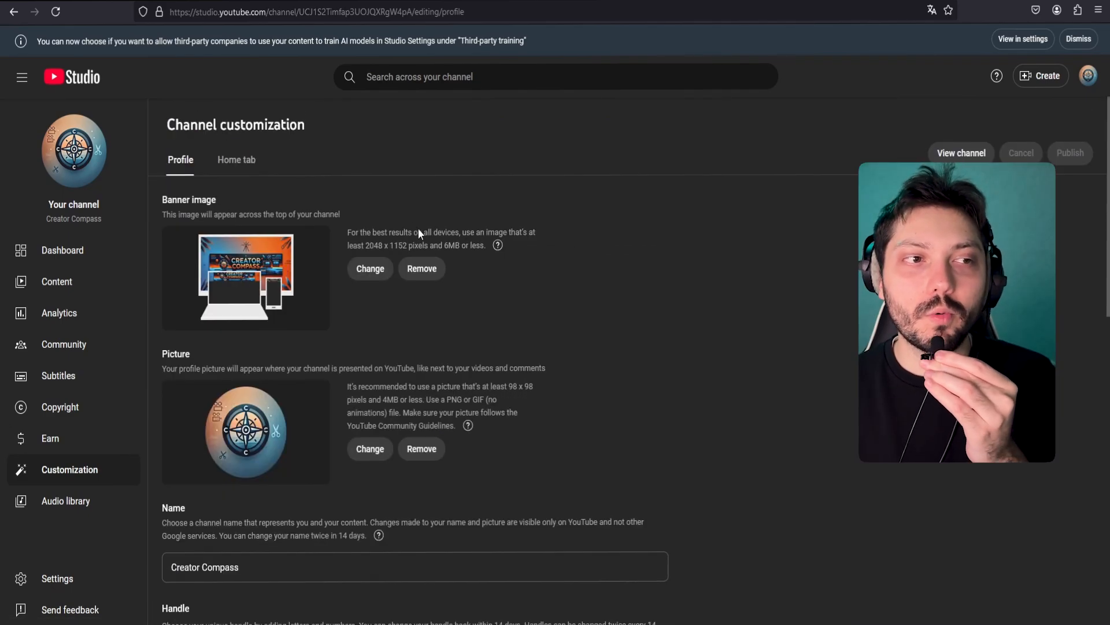
click(82, 580)
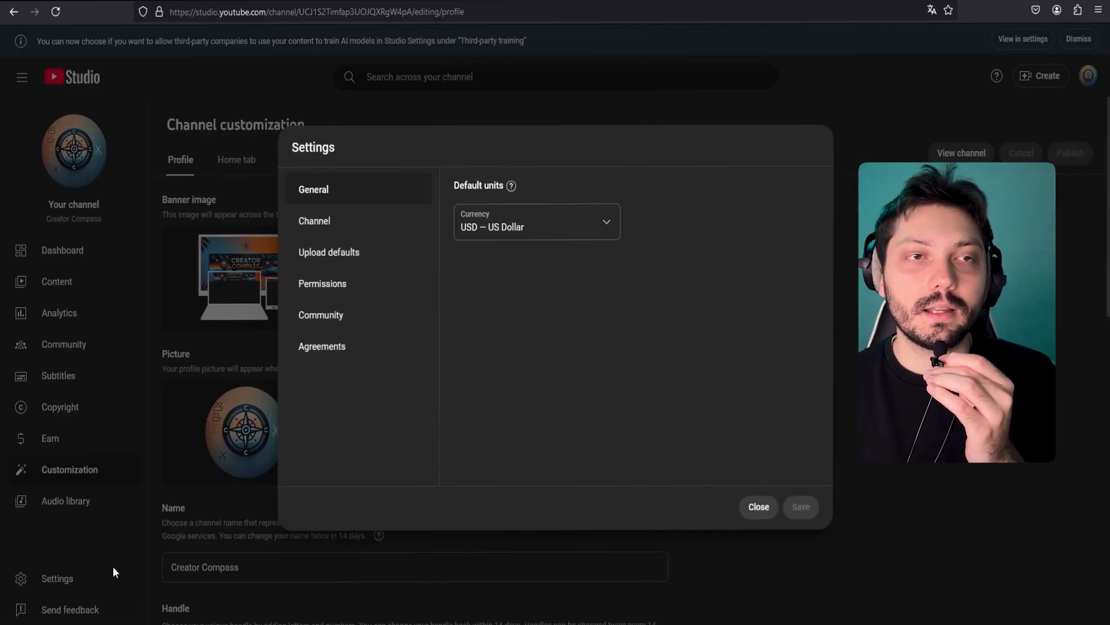
click(348, 232)
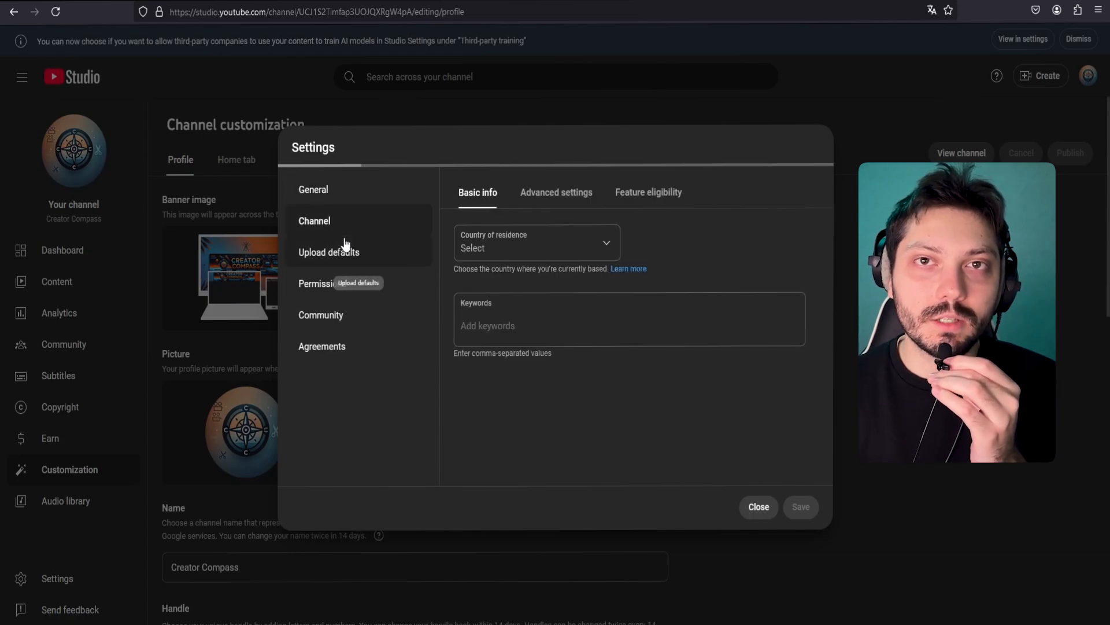
- Review the Intermediate features requirements under Feature eligibility
click(635, 196)
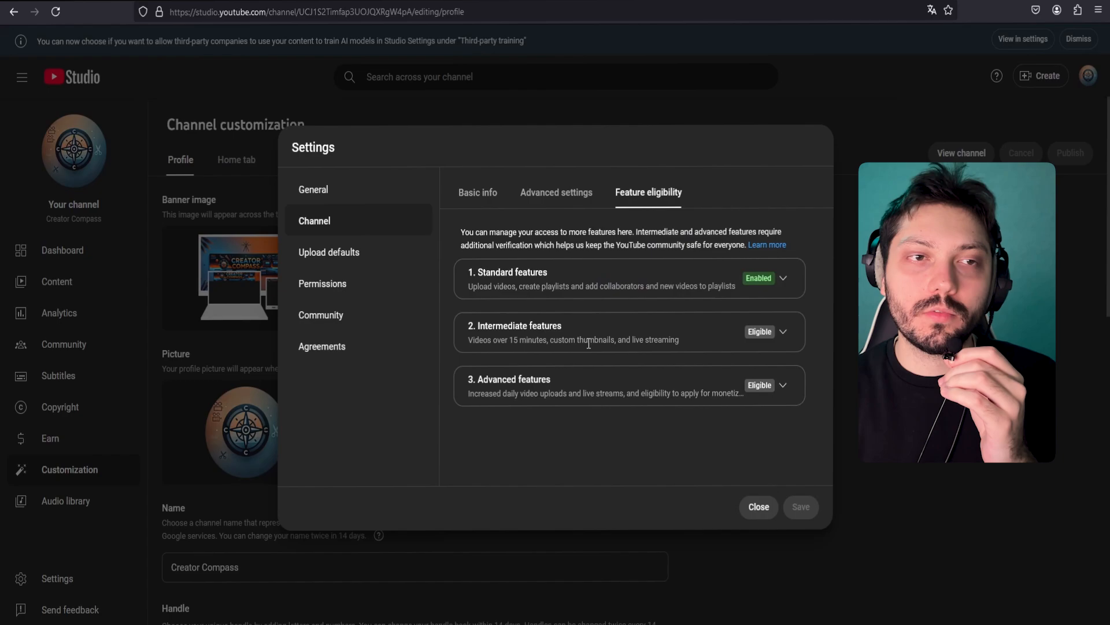
click(784, 332)
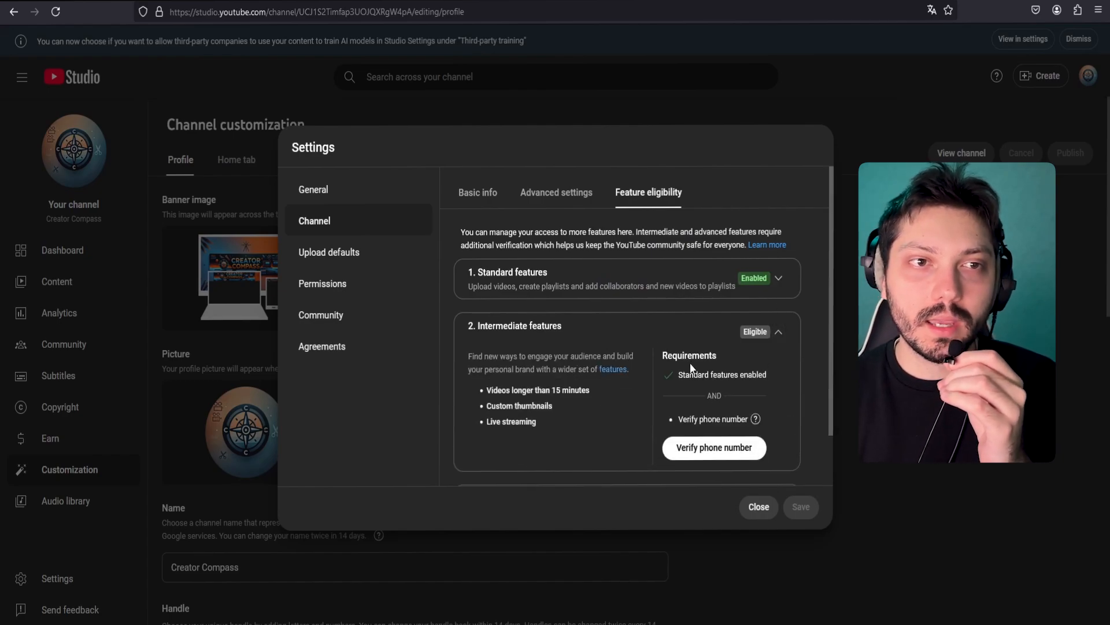
scroll(624, 357, down, 2)
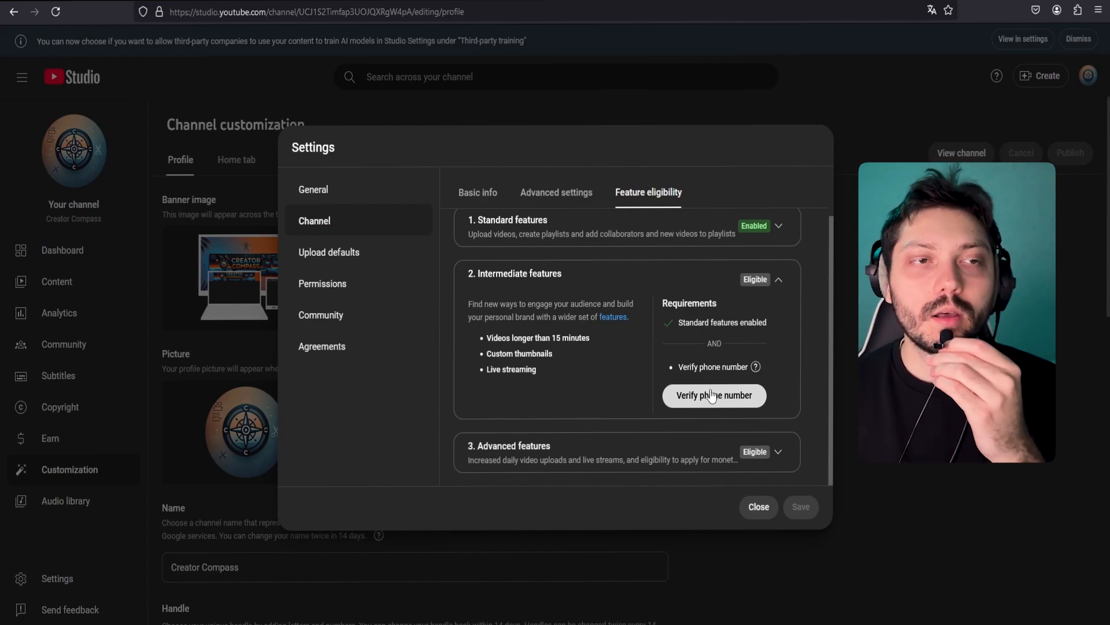
scroll(511, 324, up, 2)
- Set the channel's country of residence to France in Basic info
click(479, 194)
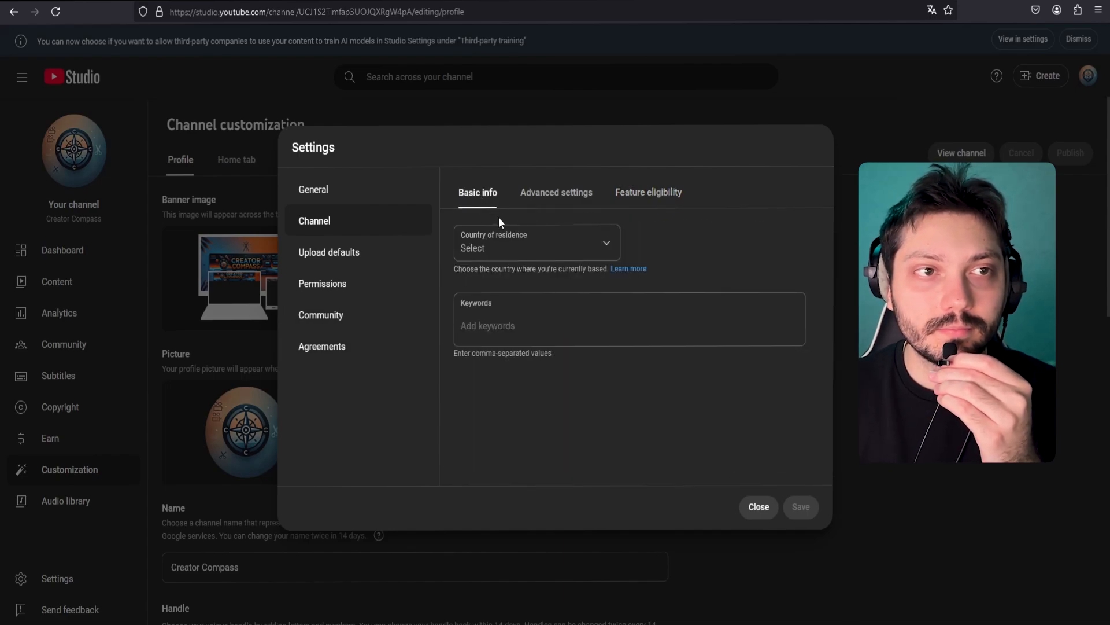
click(594, 247)
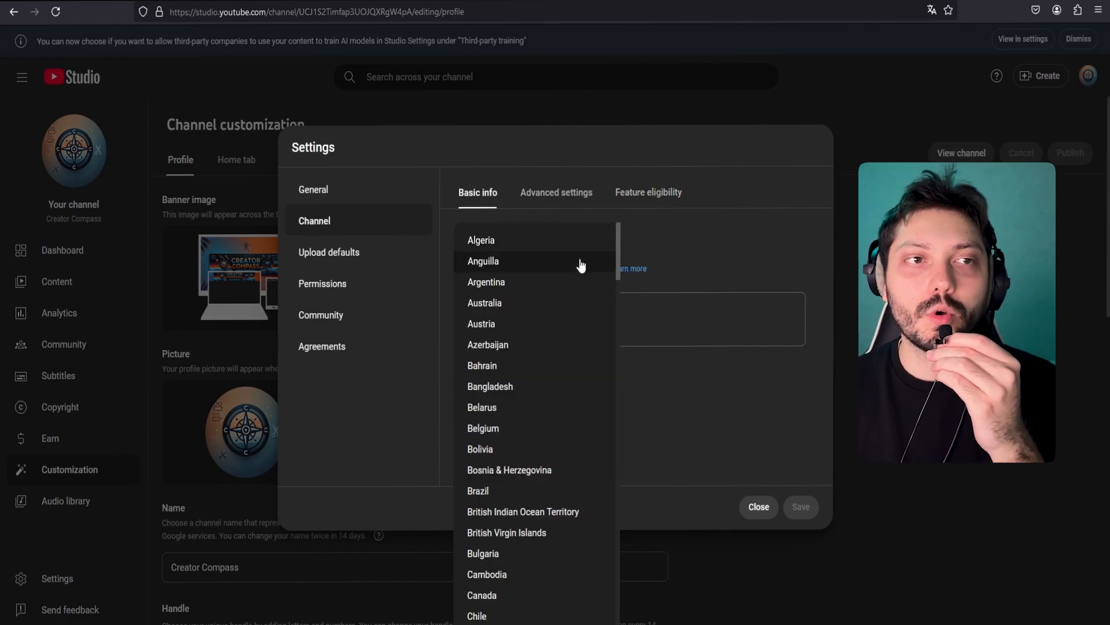
scroll(594, 371, down, 4)
scroll(573, 364, down, 3)
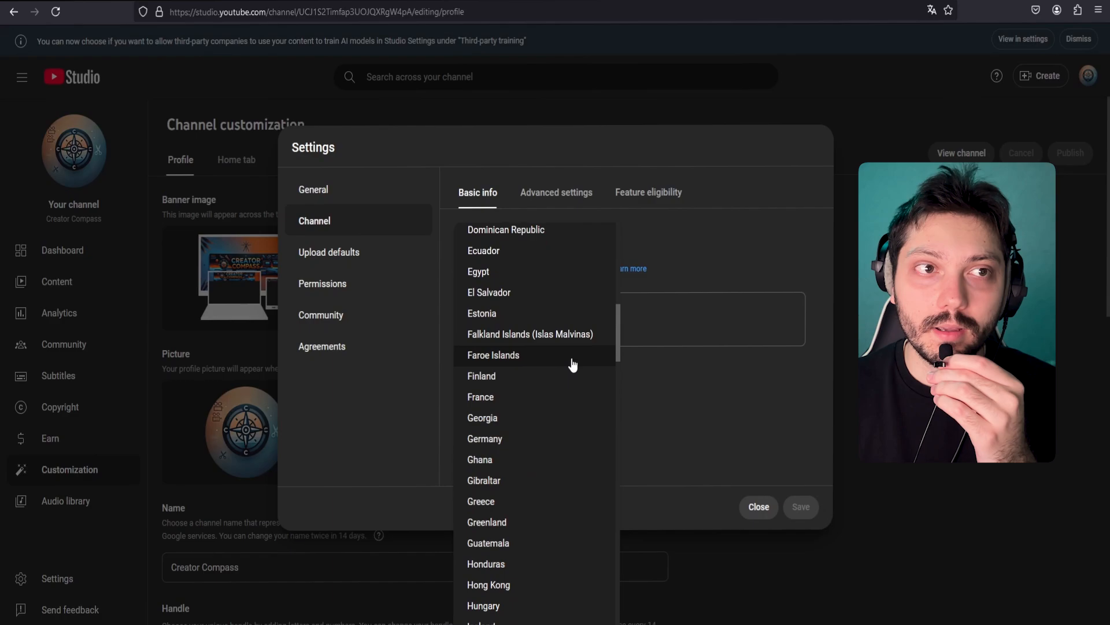
click(524, 397)
- Add the keywords 'video editing tips' and 'content creation tools'
click(501, 327)
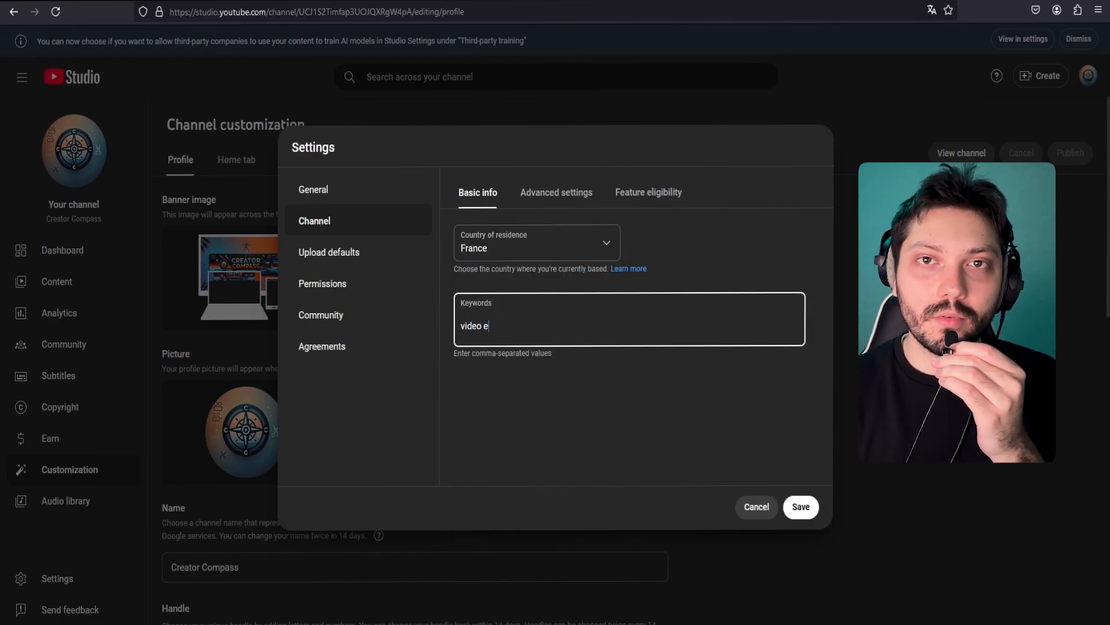
text(video editing tips)
key(Return)
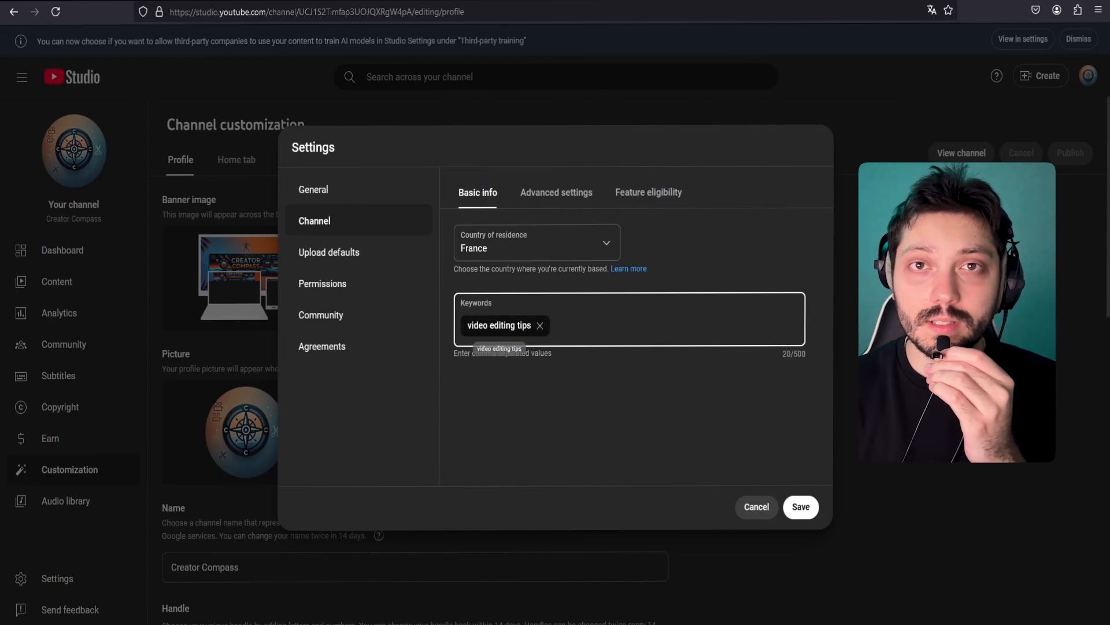
text(content)
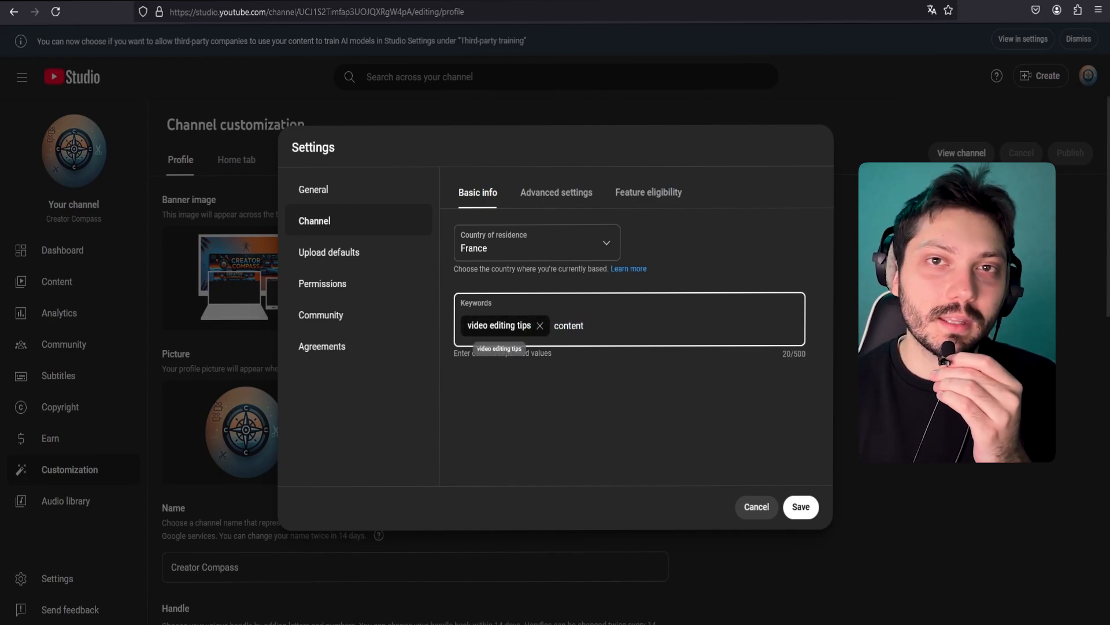
text( creation tools)
key(Return)
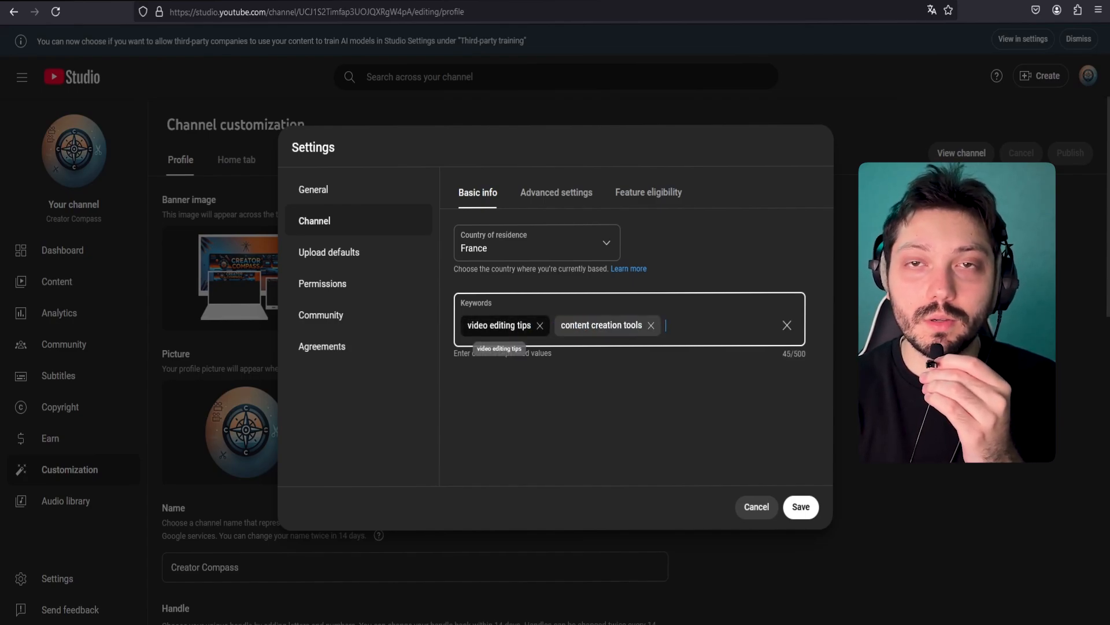
- Ask ChatGPT: 'Give me 20 keywords for my life coaching Youtube channel'
text(Youtube)
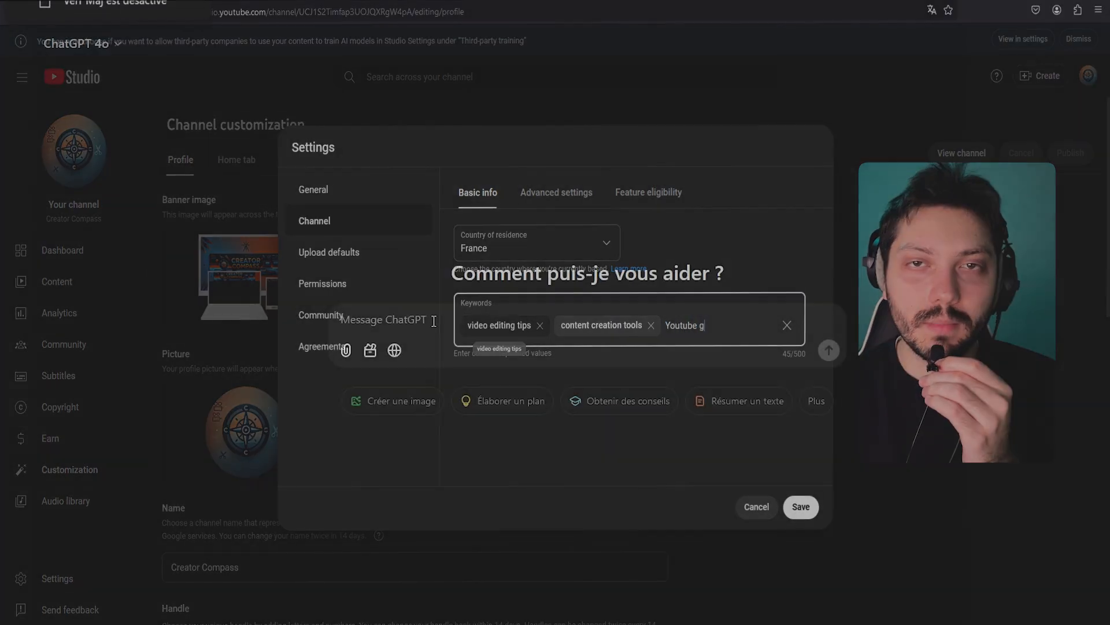
text(Give me 20 ke)
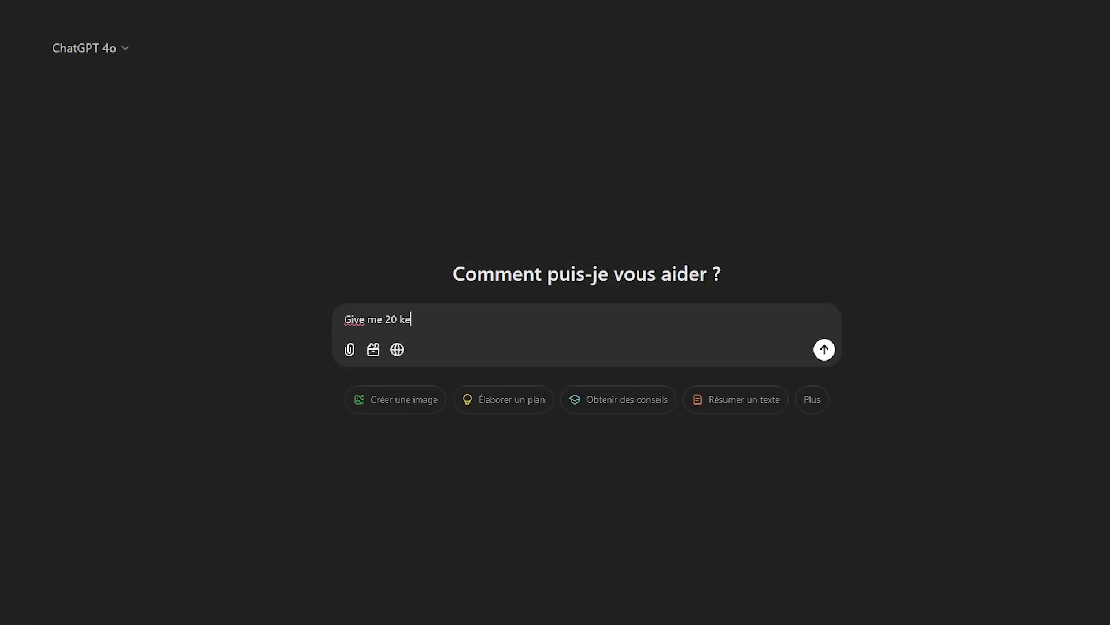
text(ywords for my )
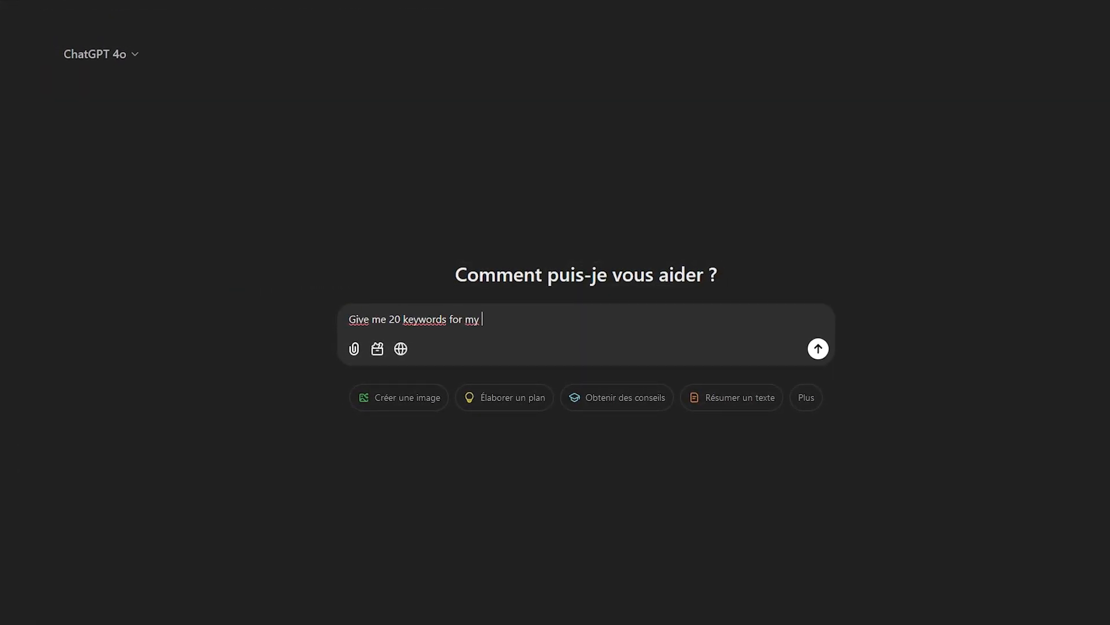
text(life coaching Youtube cha)
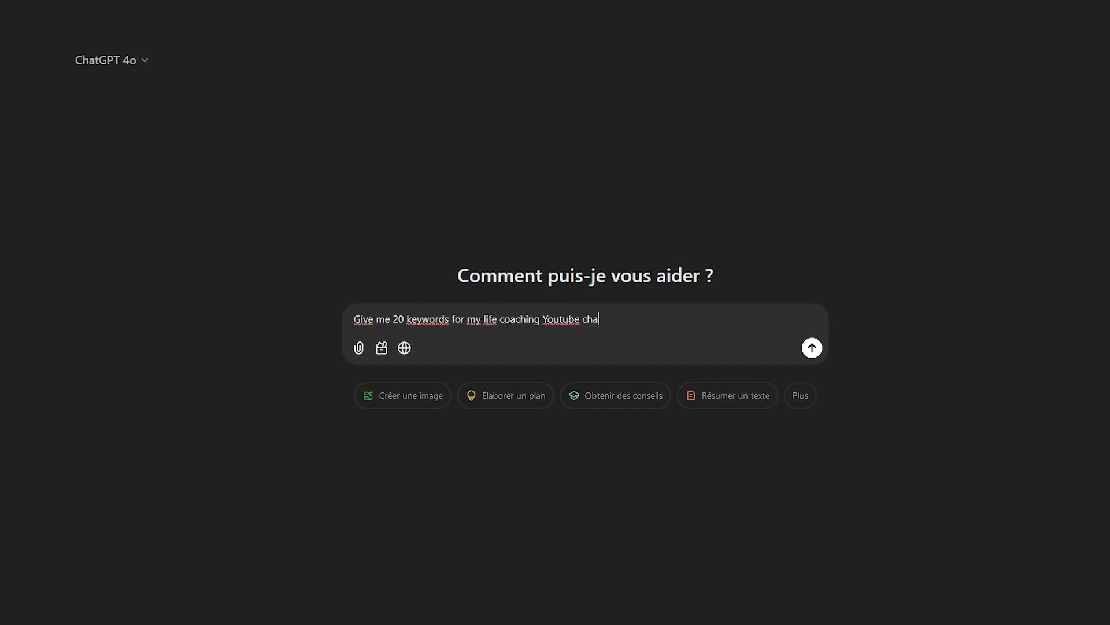
text(nnel)
key(Return)
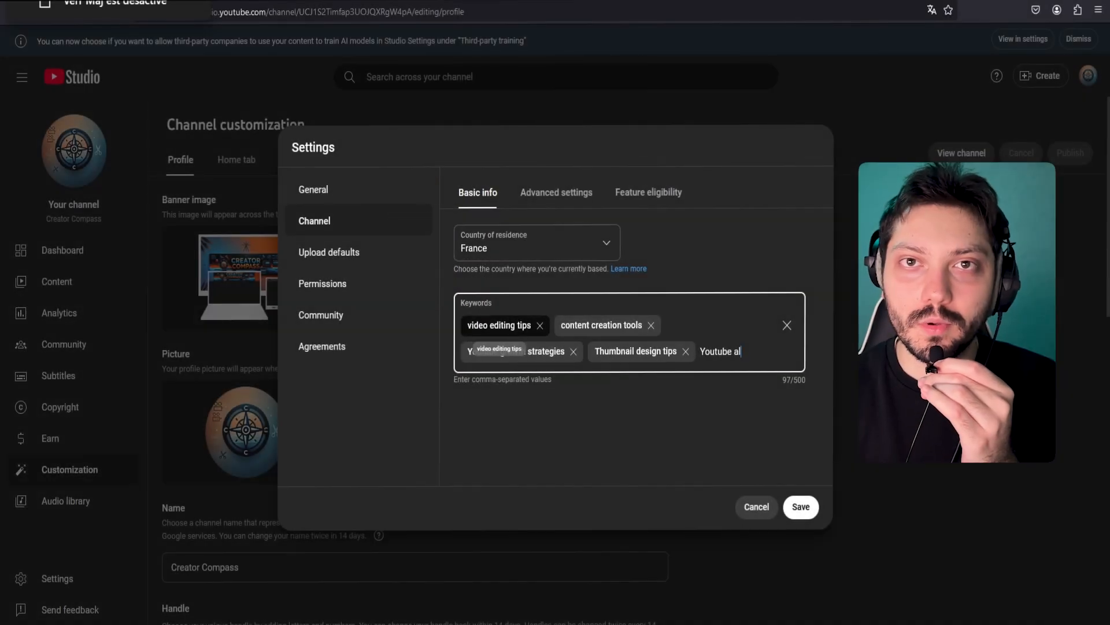
- Add the keywords 'Youtube algorythm tips', 'Growing a youtube channel' and 'Video SEO optimization'
text(gor)
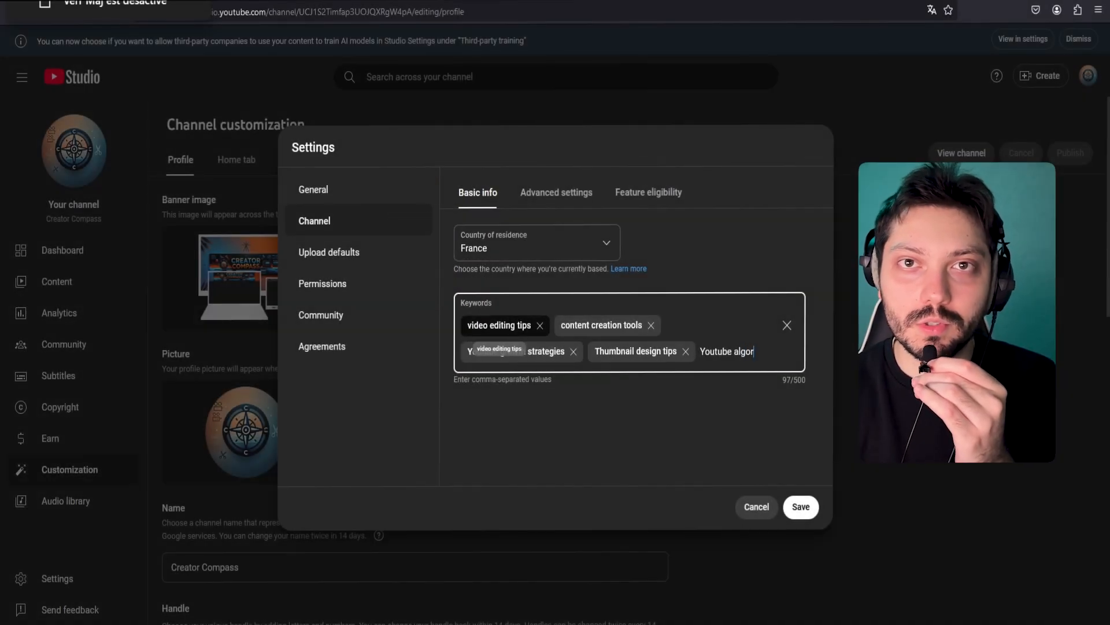
text(ythm tips)
key(Return)
key(Caps_Lock)
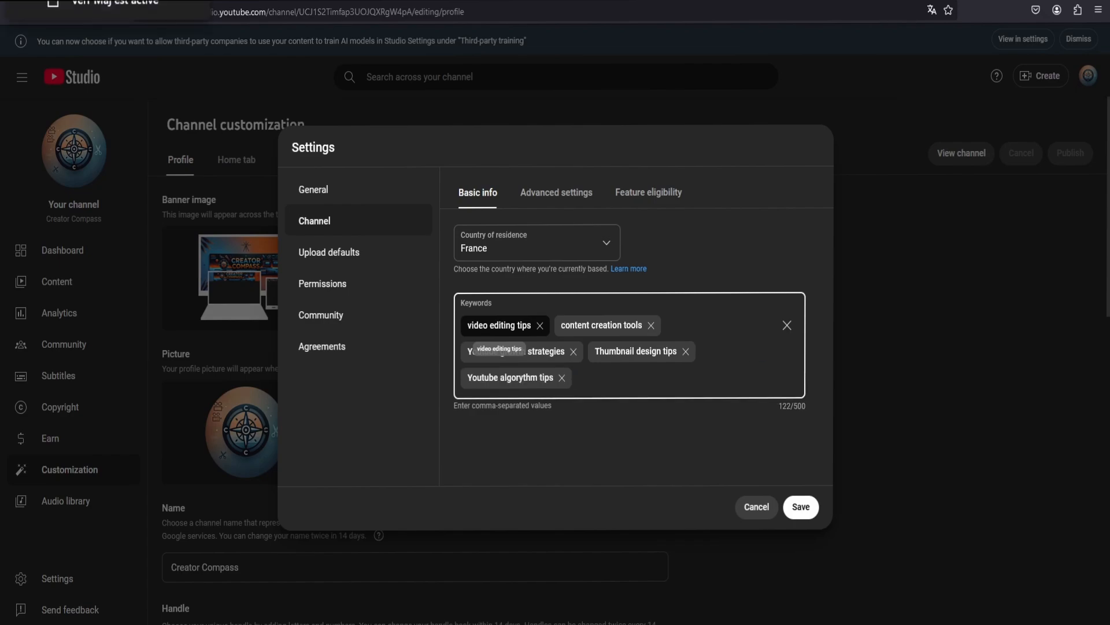
text(Growing a youtube channel)
key(Return)
text(Video SE)
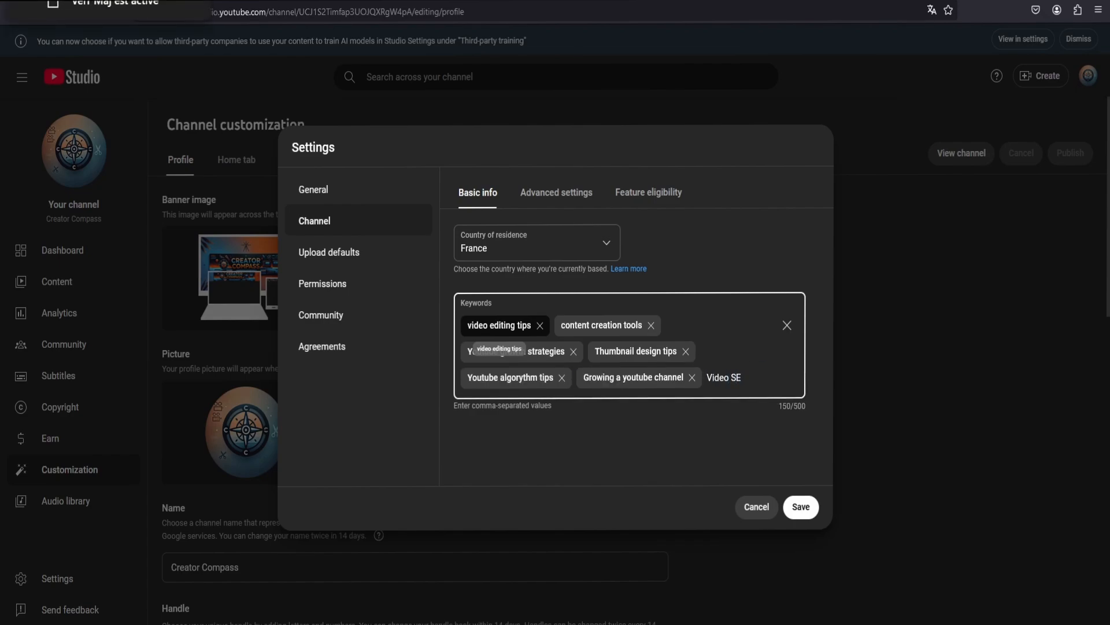
text(O optimization)
key(Return)
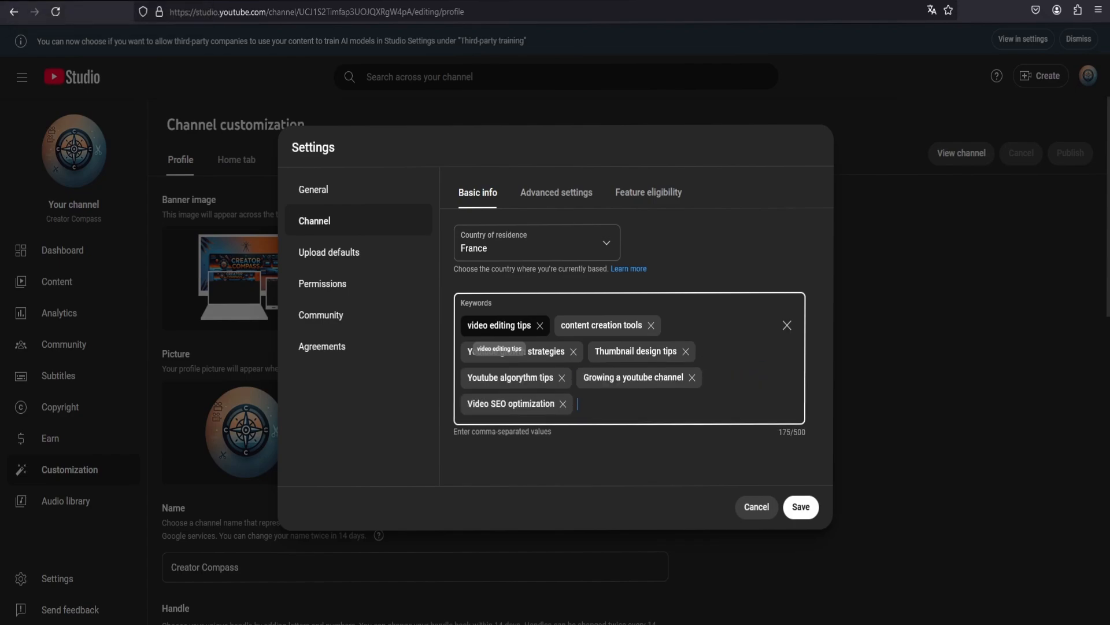
key(Caps_Lock)
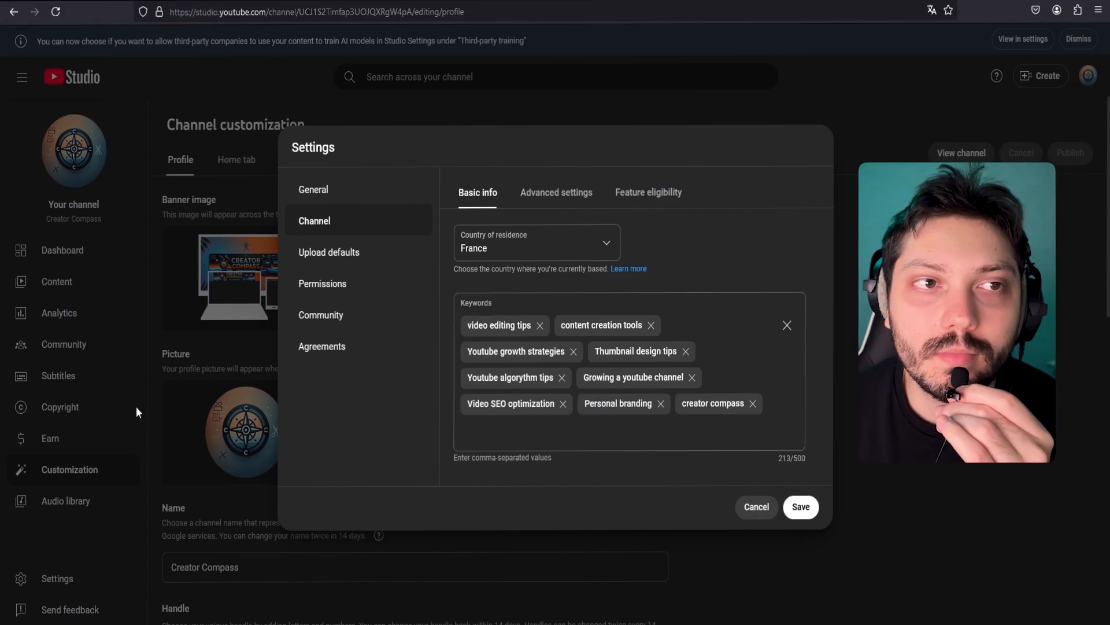
click(548, 196)
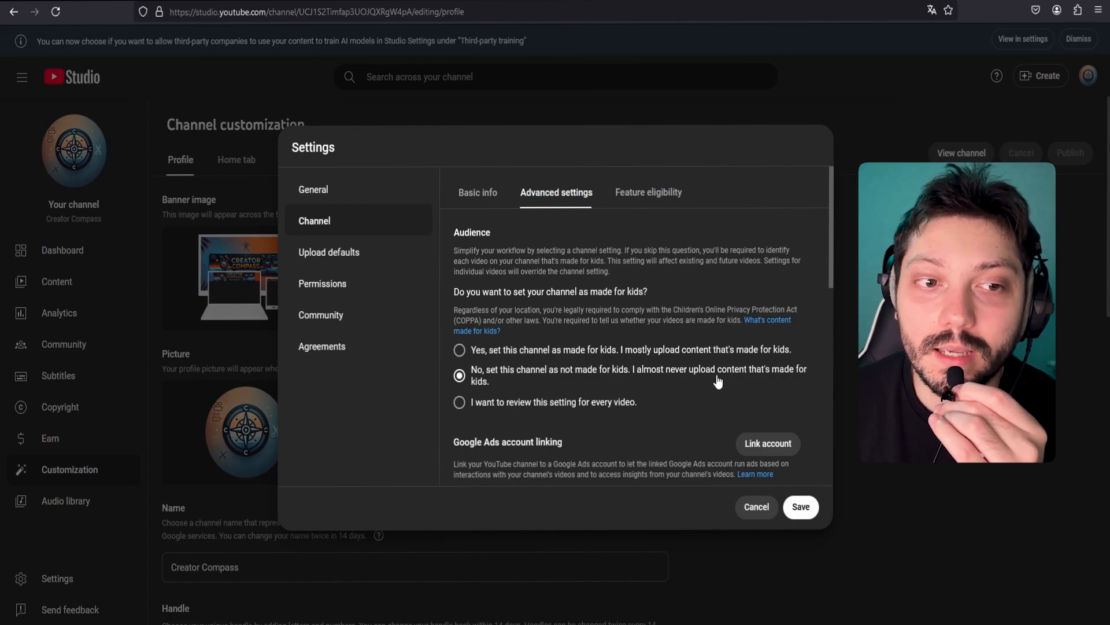
- Scroll down the Advanced settings to the channel's audience options
scroll(556, 364, down, 1)
- Save the channel settings, then reopen Settings at the advanced Upload defaults
click(800, 507)
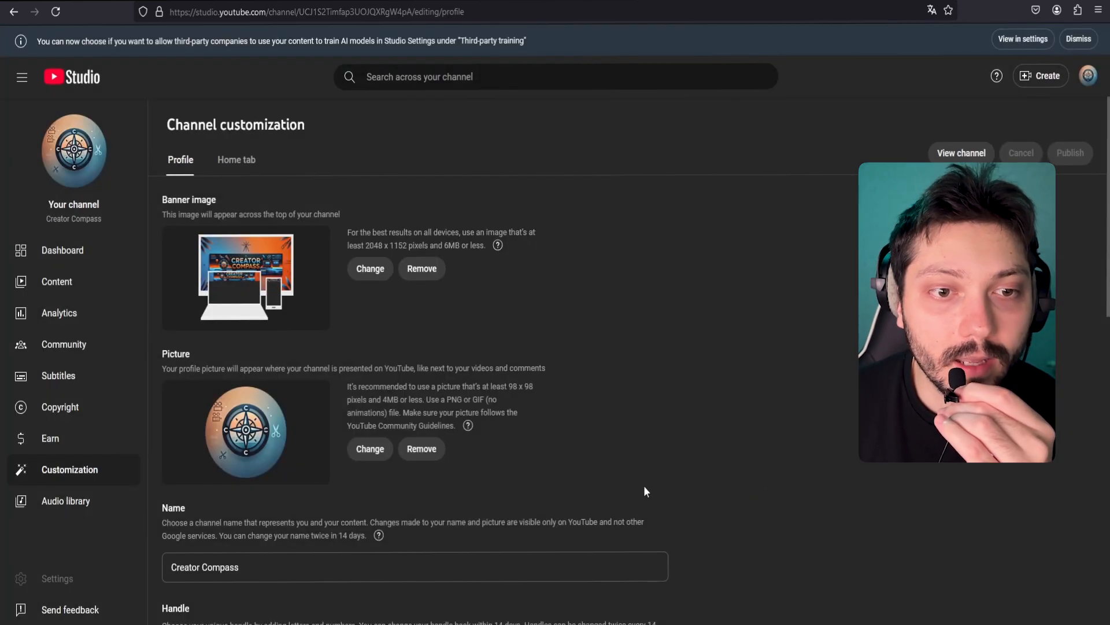
click(58, 579)
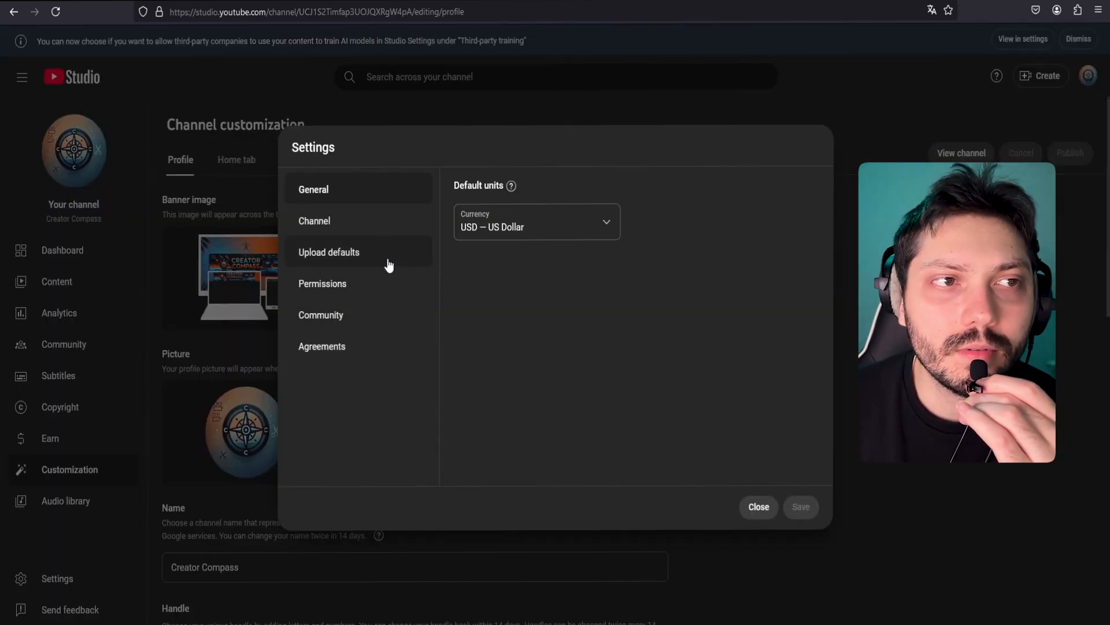
click(349, 254)
click(556, 197)
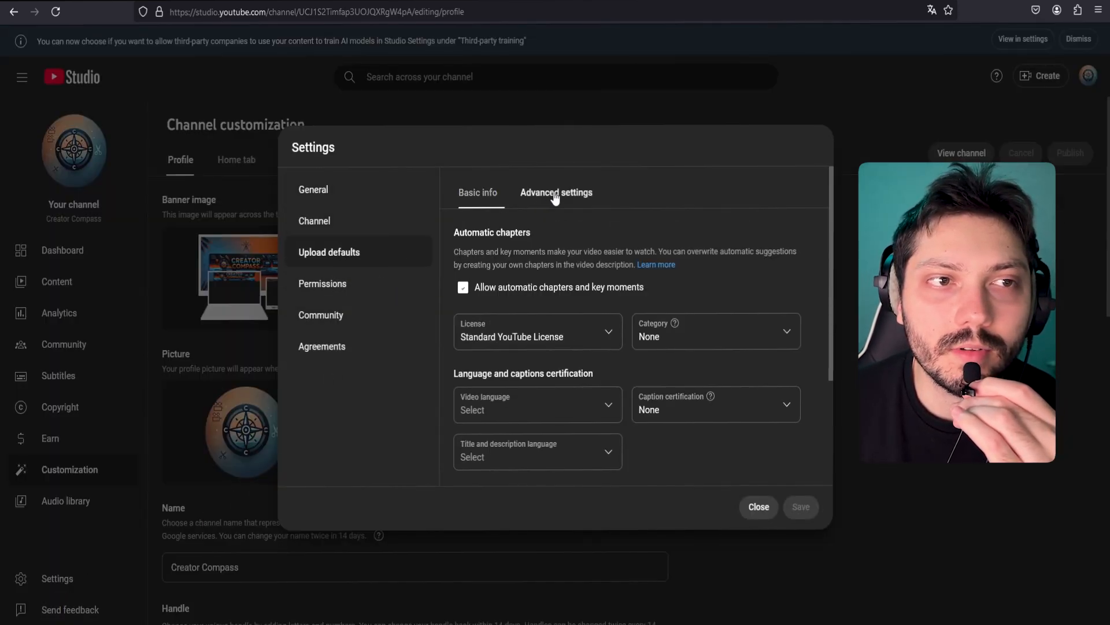
- Set the default video language to English (United States) and category to Education
click(579, 412)
scroll(552, 365, down, 20)
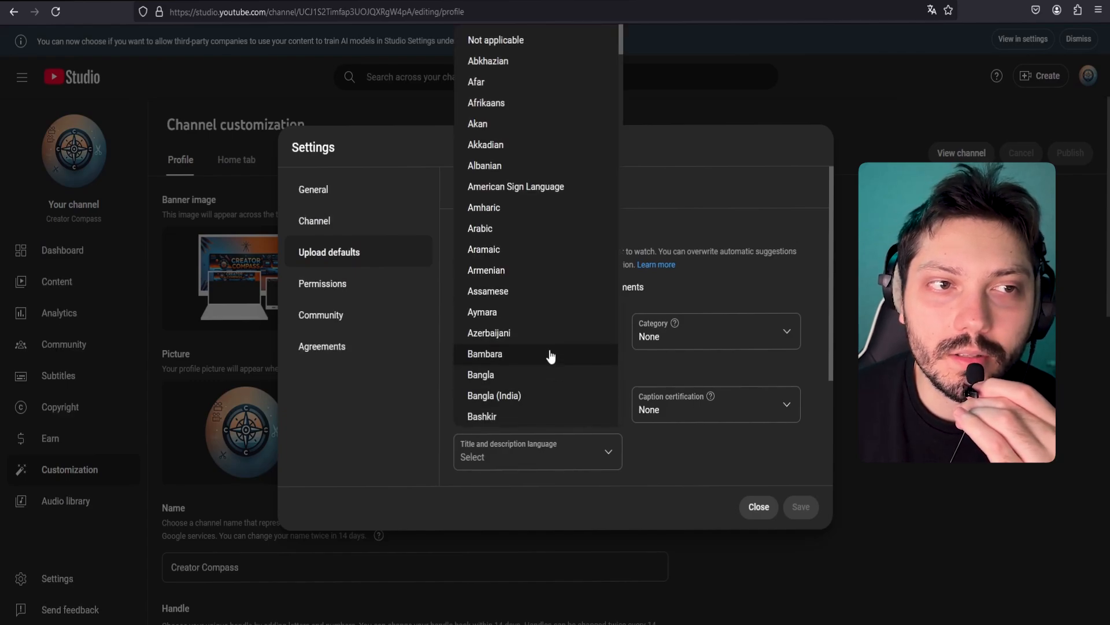
scroll(548, 372, up, 5)
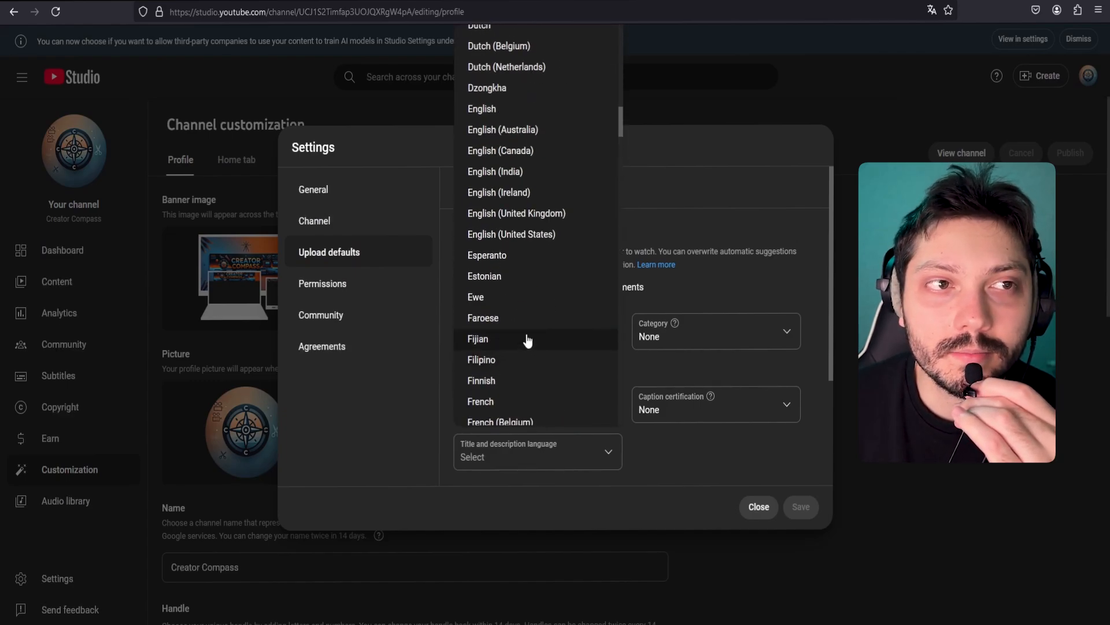
click(538, 234)
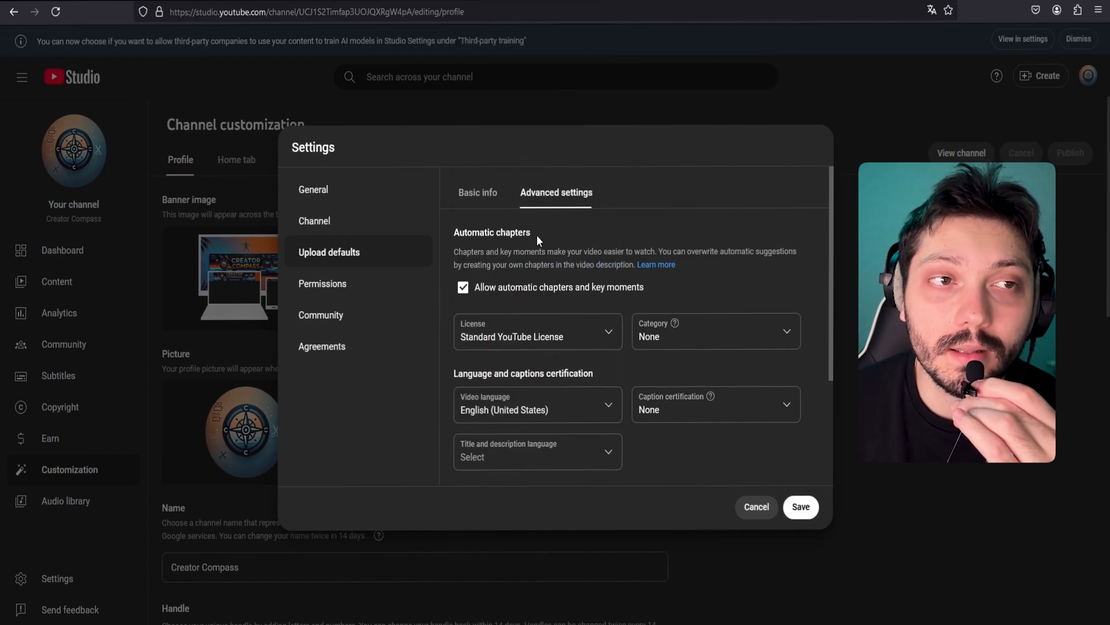
click(635, 338)
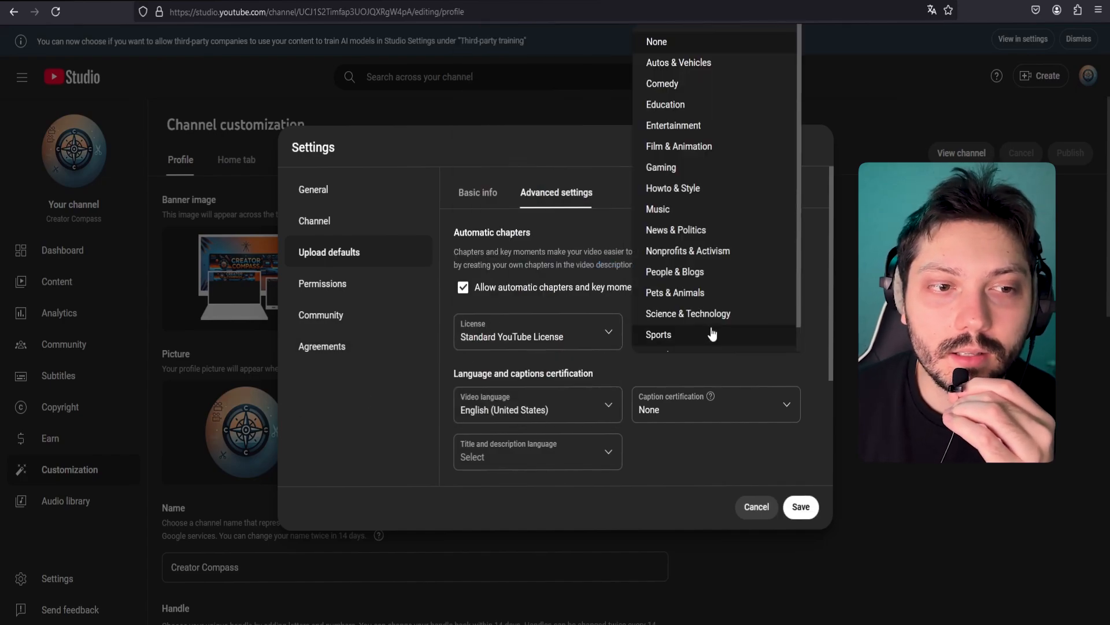
click(694, 107)
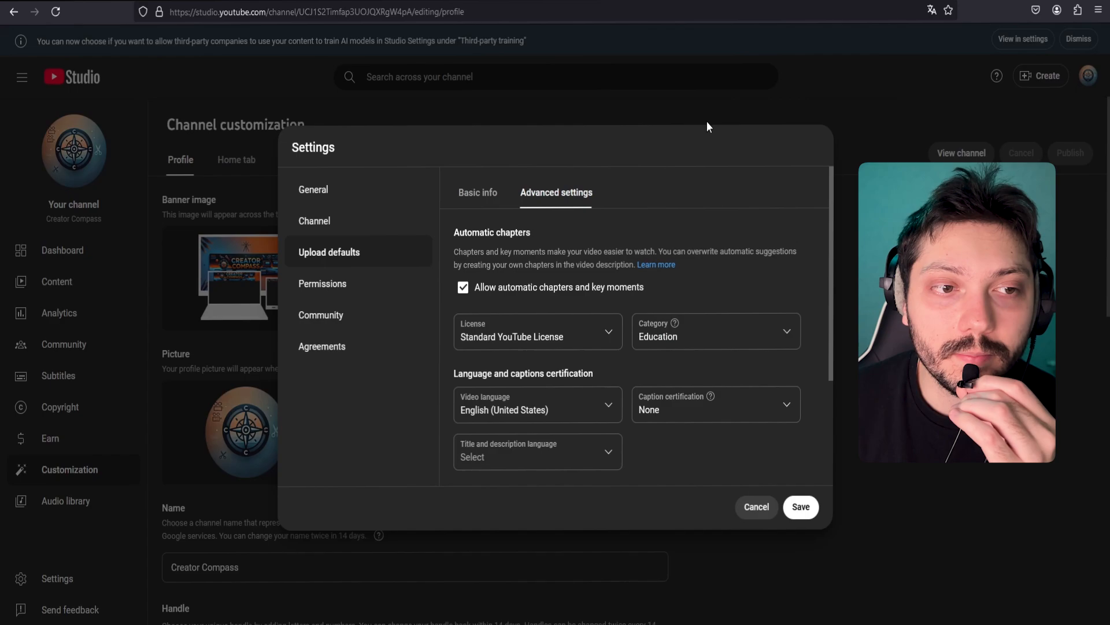
- Set the title and description language to English (United States) and save the upload defaults
scroll(563, 439, down, 3)
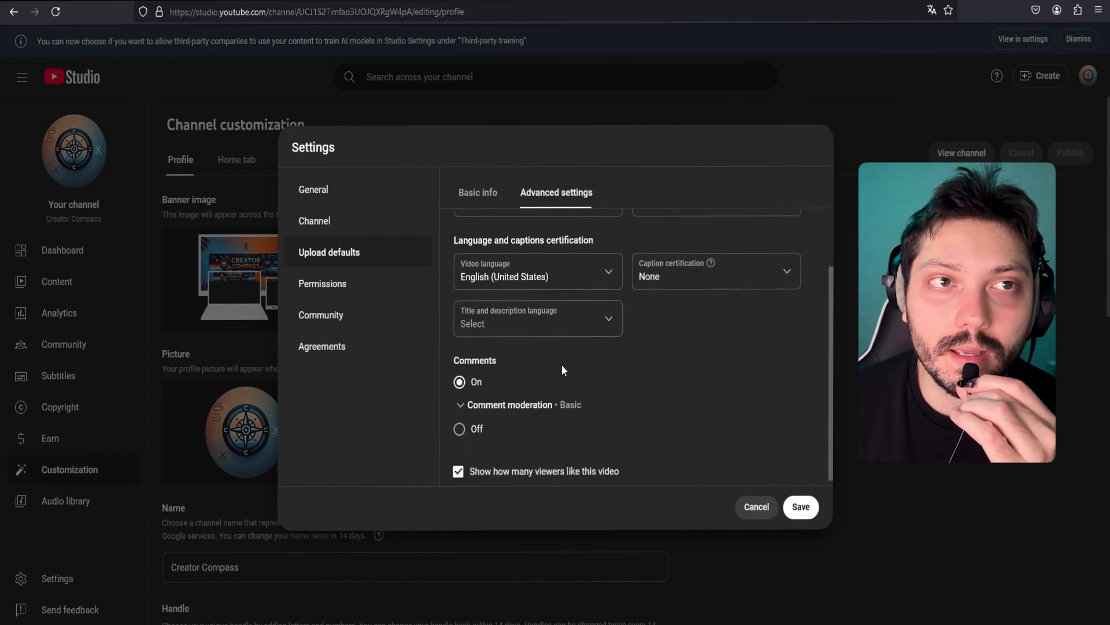
click(534, 328)
scroll(543, 417, down, 10)
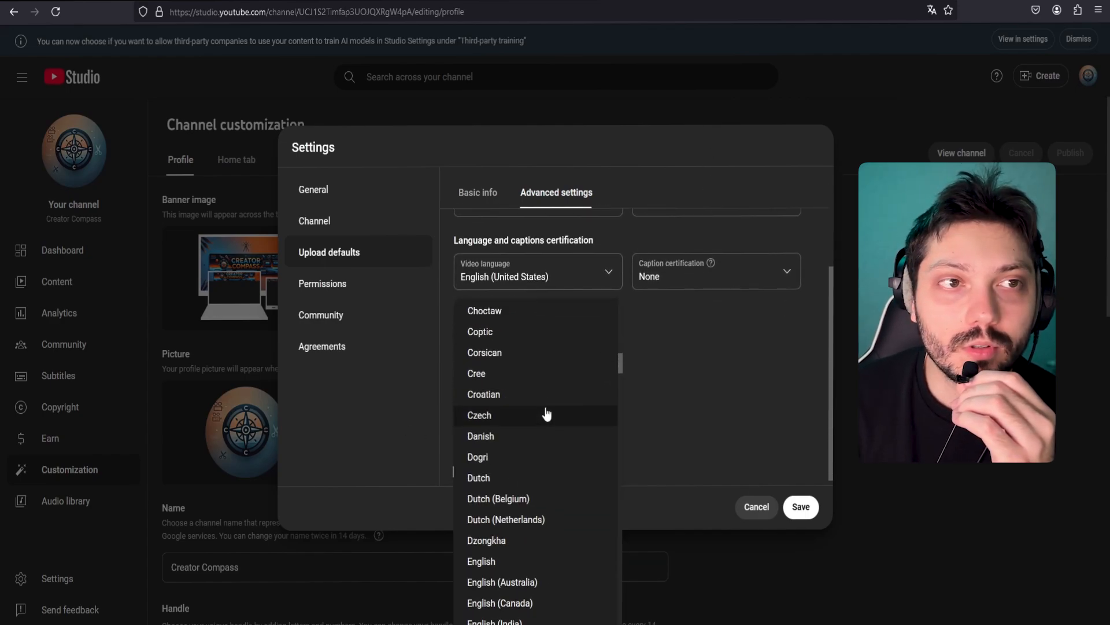
scroll(546, 414, down, 5)
scroll(555, 440, up, 3)
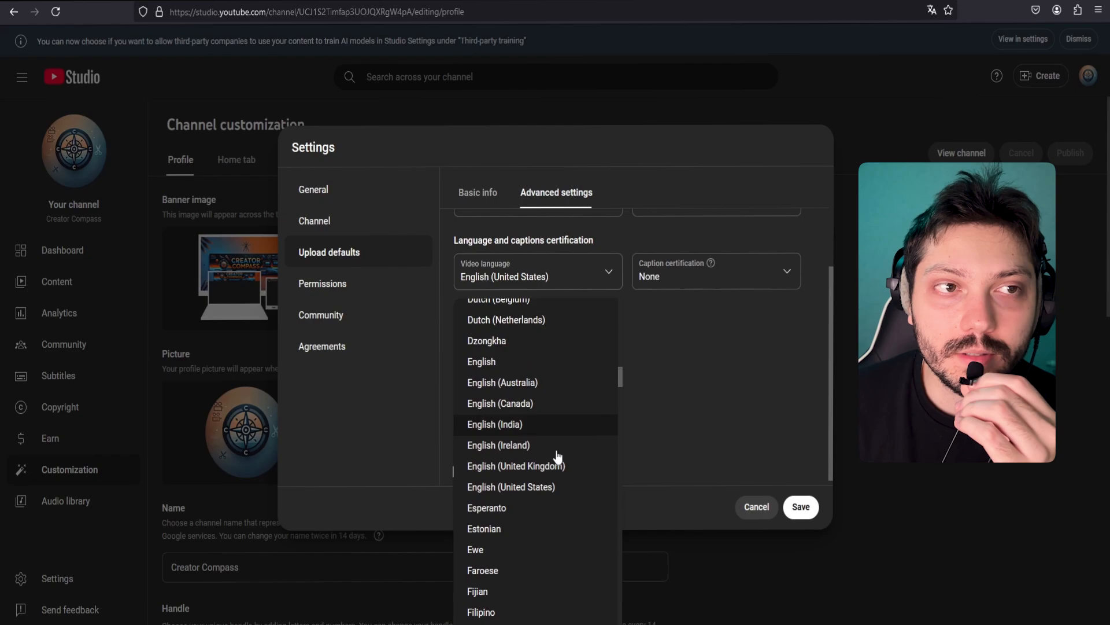
click(547, 487)
click(800, 507)
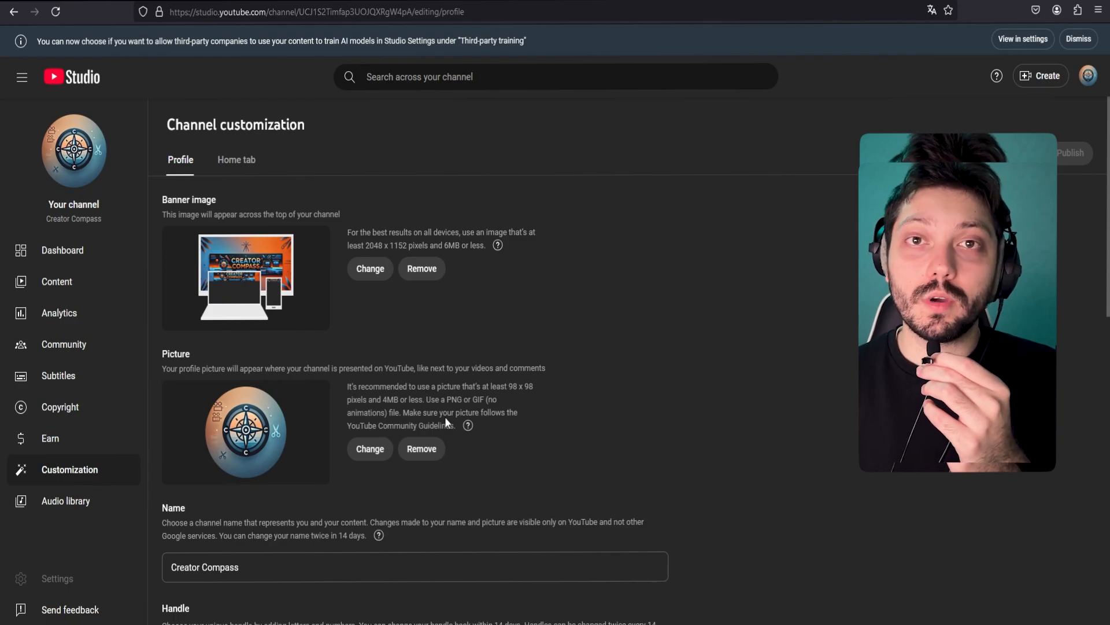
- Review channel Permissions and the available access roles, cancelling the invitation without sending it
click(57, 579)
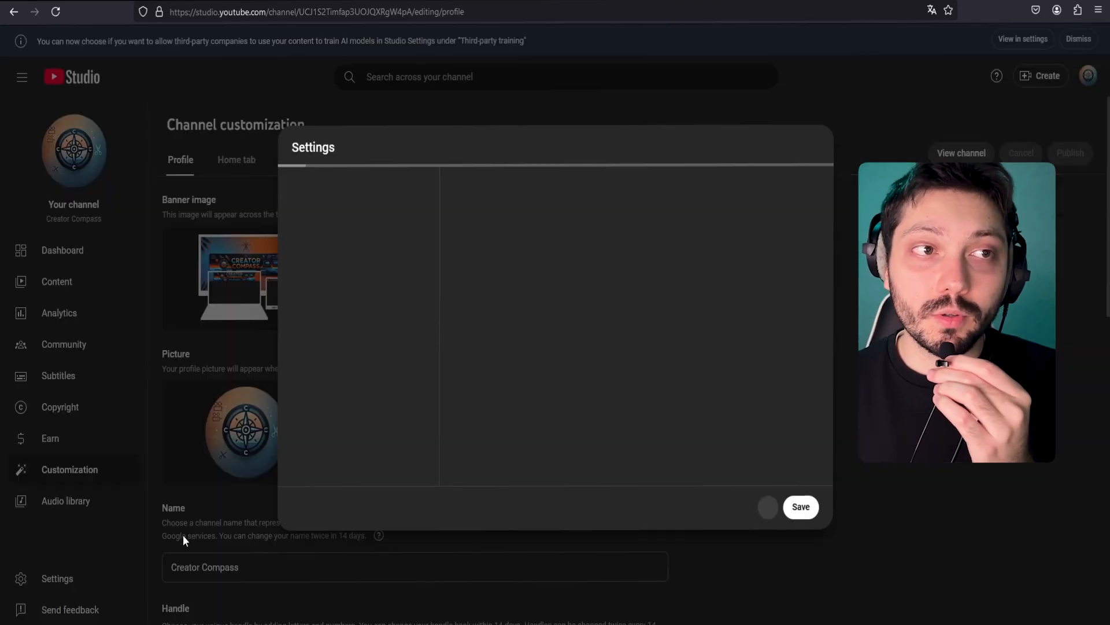
click(332, 295)
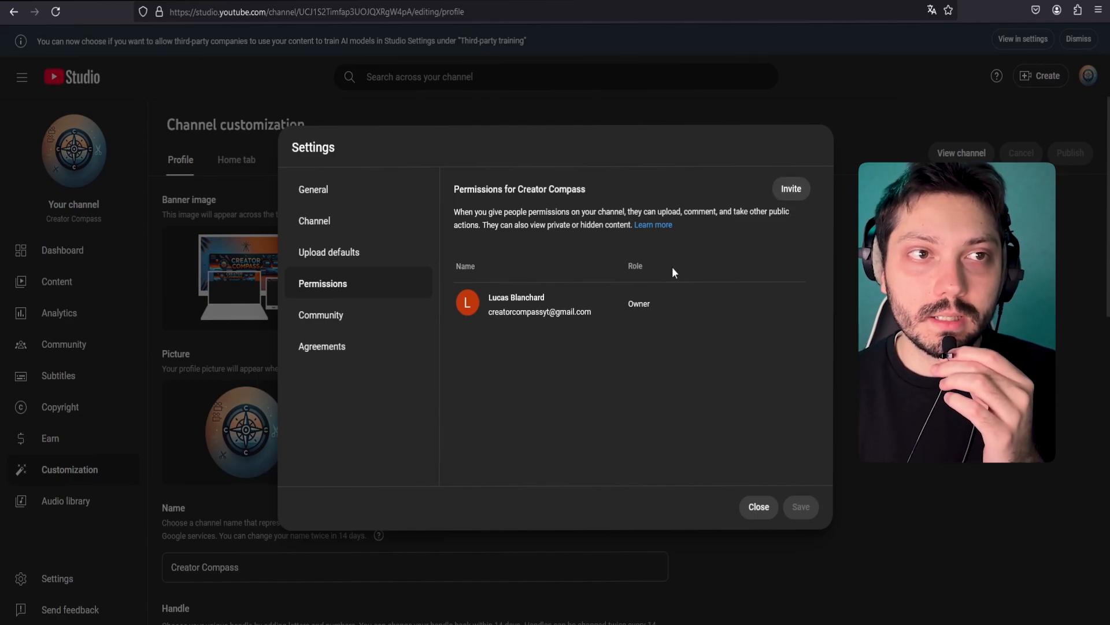
click(791, 188)
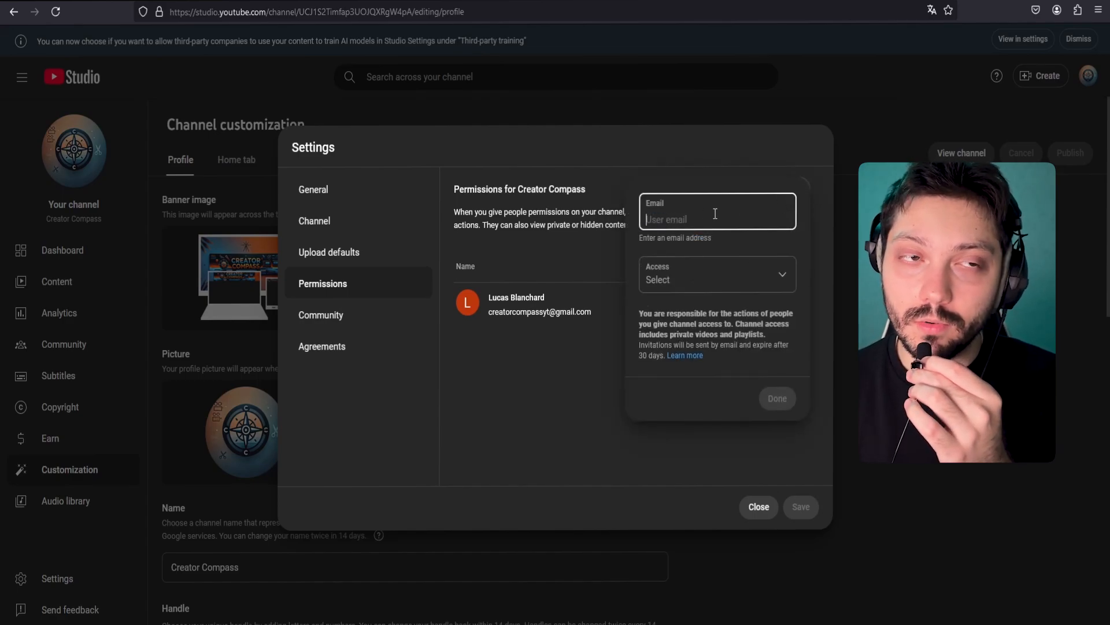
click(777, 283)
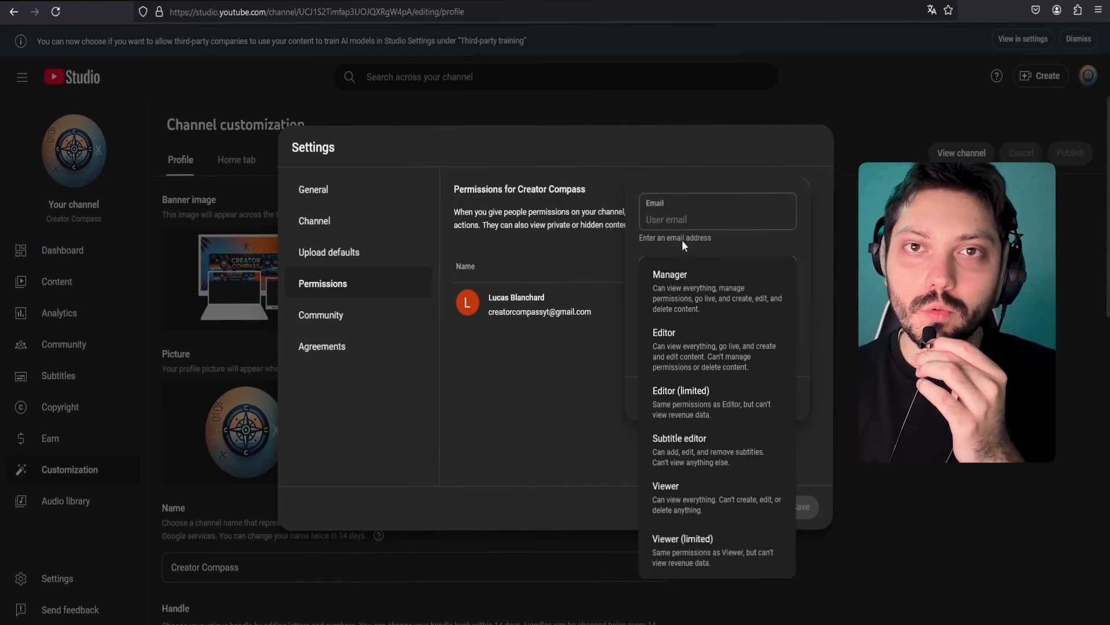
click(714, 244)
click(548, 414)
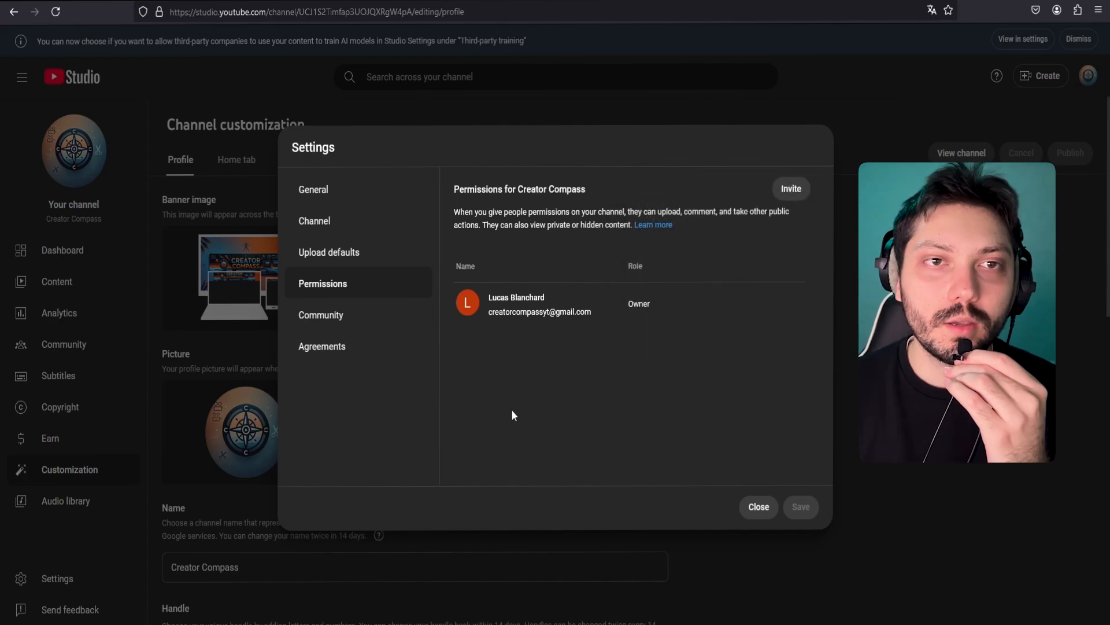
- Check the Community settings, close Settings, and go to the public Creator Compass channel page
click(321, 314)
click(757, 507)
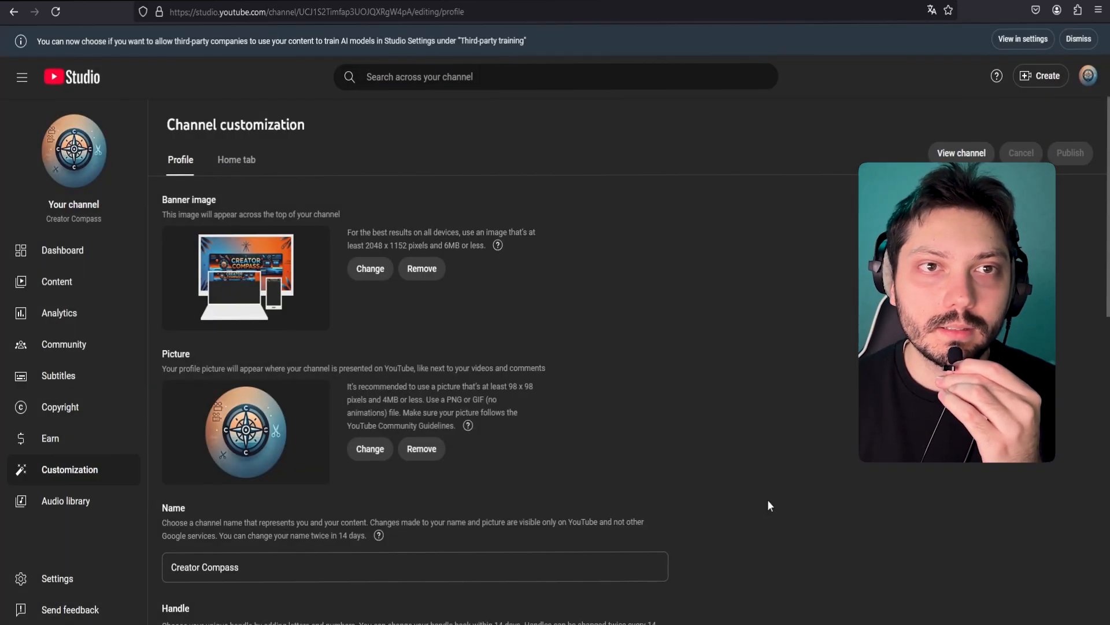
click(932, 153)
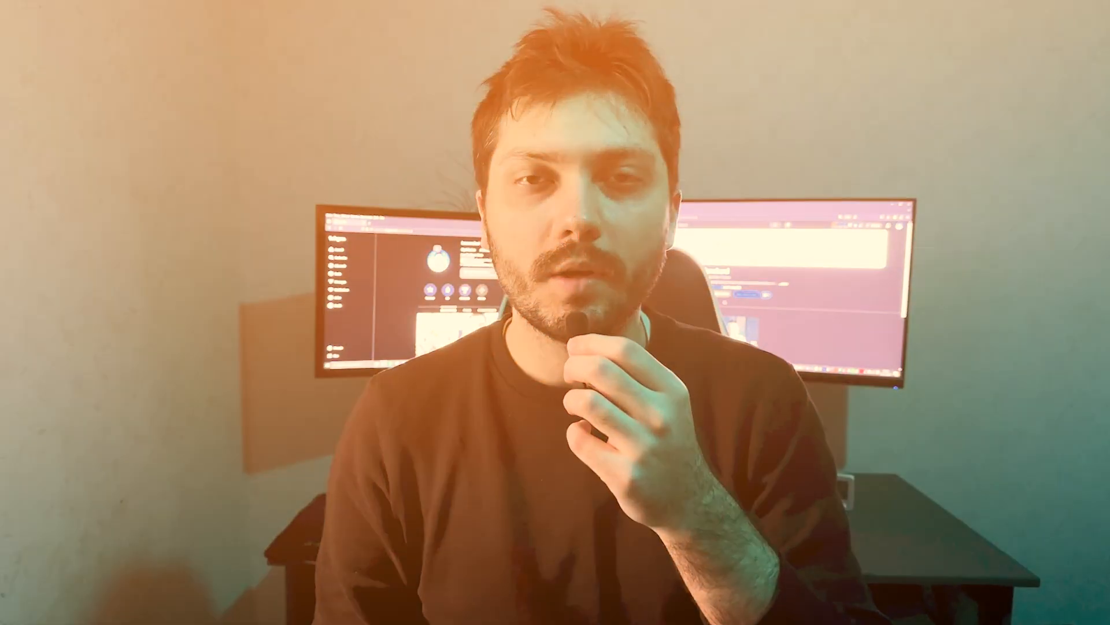